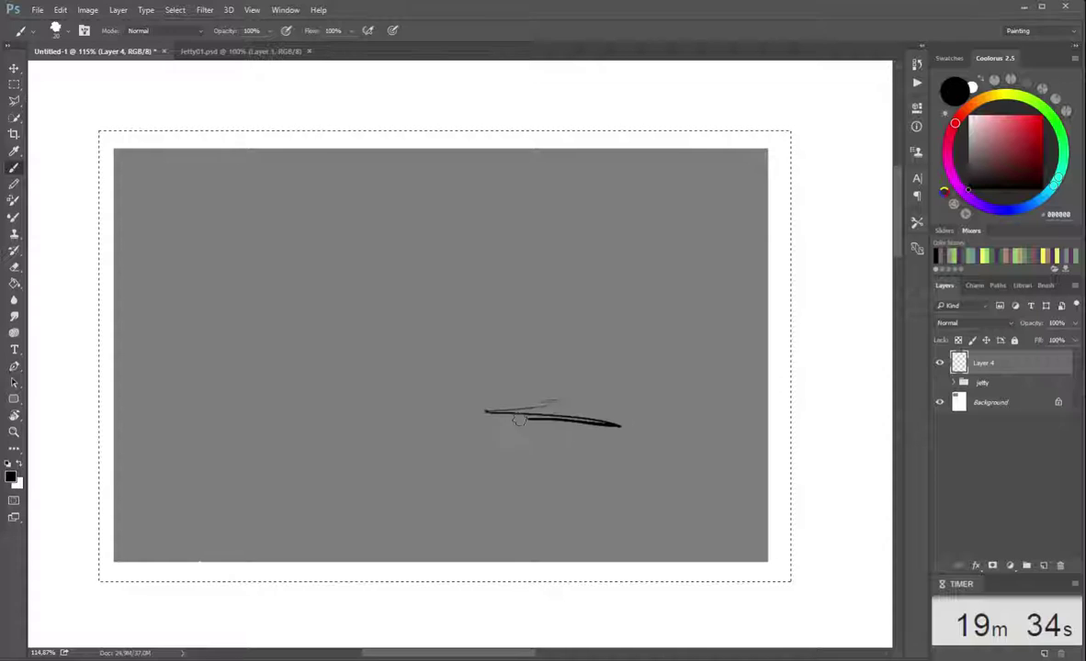
Scribble black horizon lines, a jetty shape, zigzag reeds and dark foreground strokes.
{"action": "left_click_drag", "start_coordinate": [514, 418], "coordinate": [785, 549]}
{"action": "left_click_drag", "start_coordinate": [432, 392], "coordinate": [625, 423]}
{"action": "left_click_drag", "start_coordinate": [742, 410], "coordinate": [291, 421]}
{"action": "left_click_drag", "start_coordinate": [279, 372], "coordinate": [714, 370]}
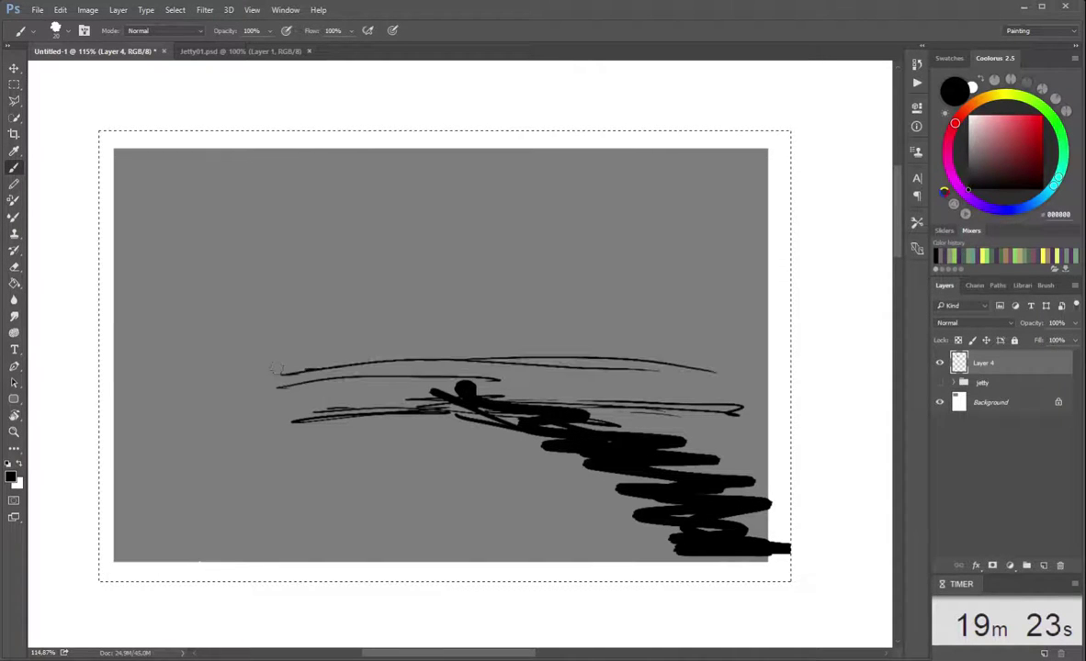
{"action": "left_click_drag", "start_coordinate": [220, 354], "coordinate": [275, 386]}
{"action": "left_click_drag", "start_coordinate": [431, 496], "coordinate": [483, 542]}
{"action": "left_click_drag", "start_coordinate": [385, 551], "coordinate": [567, 528]}
{"action": "mouse_move", "coordinate": [156, 365]}
{"action": "left_mouse_down"}
{"action": "mouse_move", "coordinate": [354, 515]}
{"action": "mouse_move", "coordinate": [630, 504]}
{"action": "left_mouse_up"}
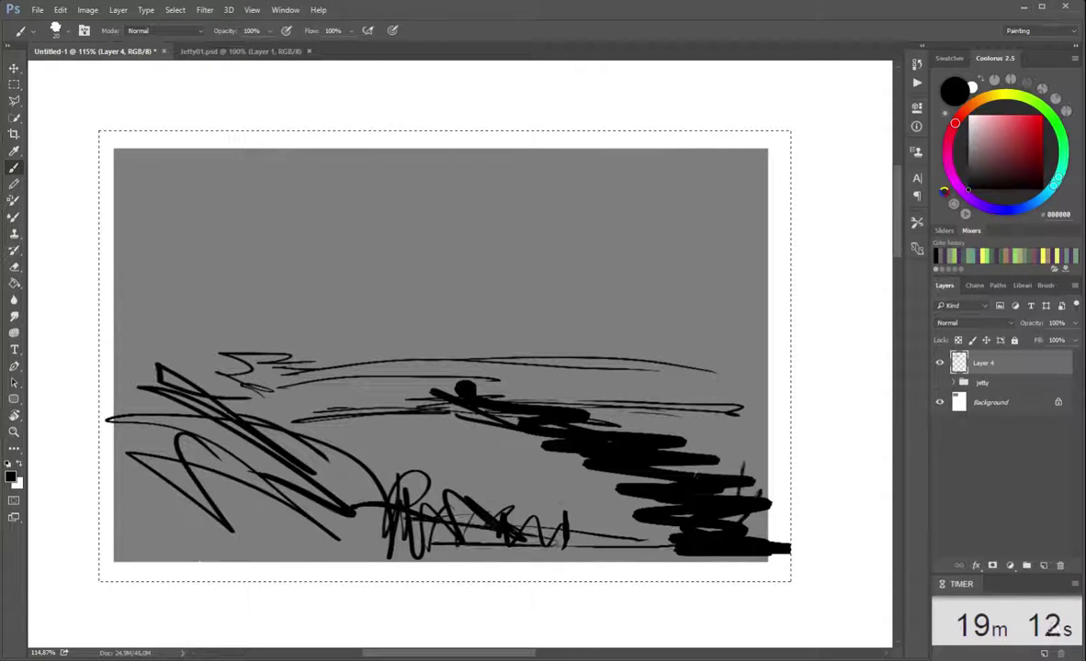
{"action": "mouse_move", "coordinate": [496, 450]}
{"action": "left_mouse_down"}
{"action": "mouse_move", "coordinate": [570, 523]}
{"action": "mouse_move", "coordinate": [624, 551]}
{"action": "left_mouse_up"}
{"action": "left_click_drag", "start_coordinate": [551, 441], "coordinate": [762, 514]}
Paint a band of lit water across the middle in white at 70% opacity.
{"action": "key", "text": "x"}
{"action": "key", "text": "7"}
{"action": "left_click_drag", "start_coordinate": [501, 463], "coordinate": [395, 441]}
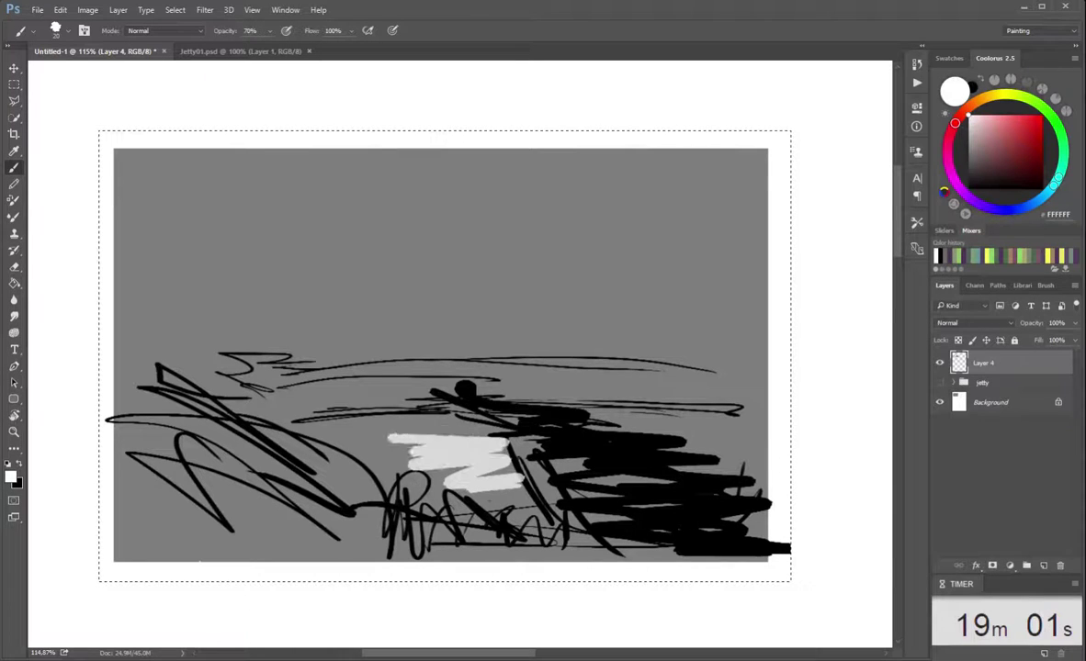
{"action": "left_click_drag", "start_coordinate": [303, 418], "coordinate": [551, 386]}
{"action": "left_click_drag", "start_coordinate": [330, 367], "coordinate": [689, 422]}
{"action": "mouse_move", "coordinate": [661, 367]}
{"action": "left_mouse_down"}
{"action": "mouse_move", "coordinate": [292, 393]}
{"action": "mouse_move", "coordinate": [394, 368]}
{"action": "mouse_move", "coordinate": [643, 363]}
{"action": "left_mouse_up"}
{"action": "mouse_move", "coordinate": [239, 372]}
{"action": "left_mouse_down"}
{"action": "mouse_move", "coordinate": [524, 361]}
{"action": "mouse_move", "coordinate": [643, 372]}
{"action": "left_mouse_up"}
Paint a dark grey curling mound upper right in black at 50% opacity.
{"action": "key", "text": "x"}
{"action": "key", "text": "5"}
{"action": "left_click_drag", "start_coordinate": [514, 344], "coordinate": [735, 340]}
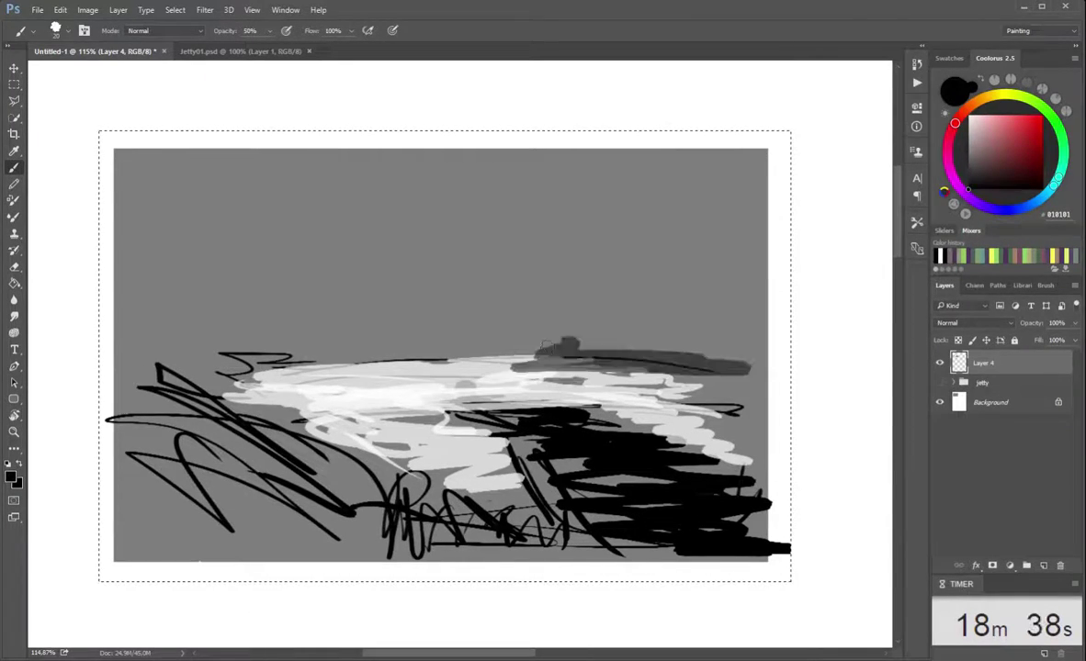
{"action": "left_click_drag", "start_coordinate": [477, 336], "coordinate": [689, 276]}
{"action": "mouse_move", "coordinate": [606, 294]}
{"action": "left_mouse_down"}
{"action": "mouse_move", "coordinate": [486, 151]}
{"action": "mouse_move", "coordinate": [588, 271]}
{"action": "mouse_move", "coordinate": [492, 237]}
{"action": "left_mouse_up"}
{"action": "left_click_drag", "start_coordinate": [551, 261], "coordinate": [643, 289]}
{"action": "left_click_drag", "start_coordinate": [561, 294], "coordinate": [689, 340]}
{"action": "left_click_drag", "start_coordinate": [505, 330], "coordinate": [666, 342]}
Paint sampled light grey along the horizon and a dark grey curling figure on the left.
{"action": "left_click", "coordinate": [579, 363], "text": "alt"}
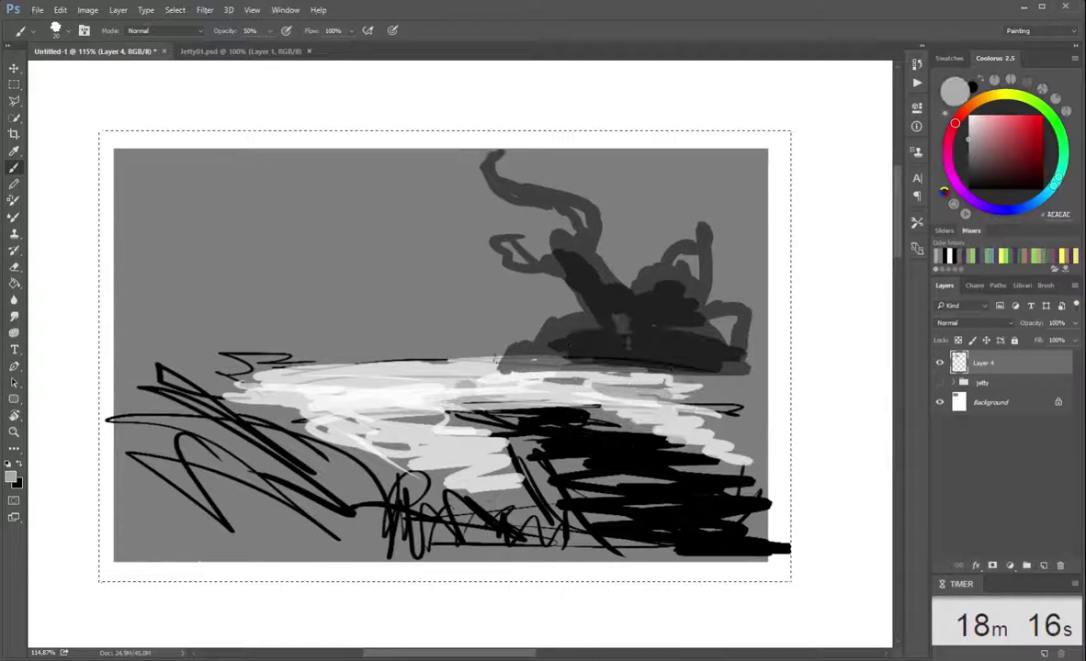
{"action": "left_click_drag", "start_coordinate": [469, 340], "coordinate": [230, 345]}
{"action": "mouse_move", "coordinate": [496, 317]}
{"action": "left_mouse_down"}
{"action": "mouse_move", "coordinate": [174, 340]}
{"action": "mouse_move", "coordinate": [551, 349]}
{"action": "mouse_move", "coordinate": [267, 312]}
{"action": "mouse_move", "coordinate": [331, 184]}
{"action": "mouse_move", "coordinate": [239, 220]}
{"action": "left_mouse_up"}
{"action": "left_click", "coordinate": [595, 343], "text": "alt"}
{"action": "mouse_move", "coordinate": [275, 156]}
{"action": "left_mouse_down"}
{"action": "mouse_move", "coordinate": [360, 283]}
{"action": "mouse_move", "coordinate": [431, 298]}
{"action": "mouse_move", "coordinate": [496, 276]}
{"action": "left_mouse_up"}
{"action": "left_click", "coordinate": [459, 345], "text": "alt"}
{"action": "left_click_drag", "start_coordinate": [331, 335], "coordinate": [436, 322]}
{"action": "mouse_move", "coordinate": [359, 317]}
{"action": "left_mouse_down"}
{"action": "mouse_move", "coordinate": [538, 331]}
{"action": "mouse_move", "coordinate": [574, 305]}
{"action": "left_mouse_up"}
In black, darken the far-left horizon and brush a lower-left mass with a snaking trunk.
{"action": "left_click", "coordinate": [606, 459], "text": "alt"}
{"action": "left_click_drag", "start_coordinate": [335, 280], "coordinate": [129, 276]}
{"action": "left_click_drag", "start_coordinate": [276, 257], "coordinate": [124, 238]}
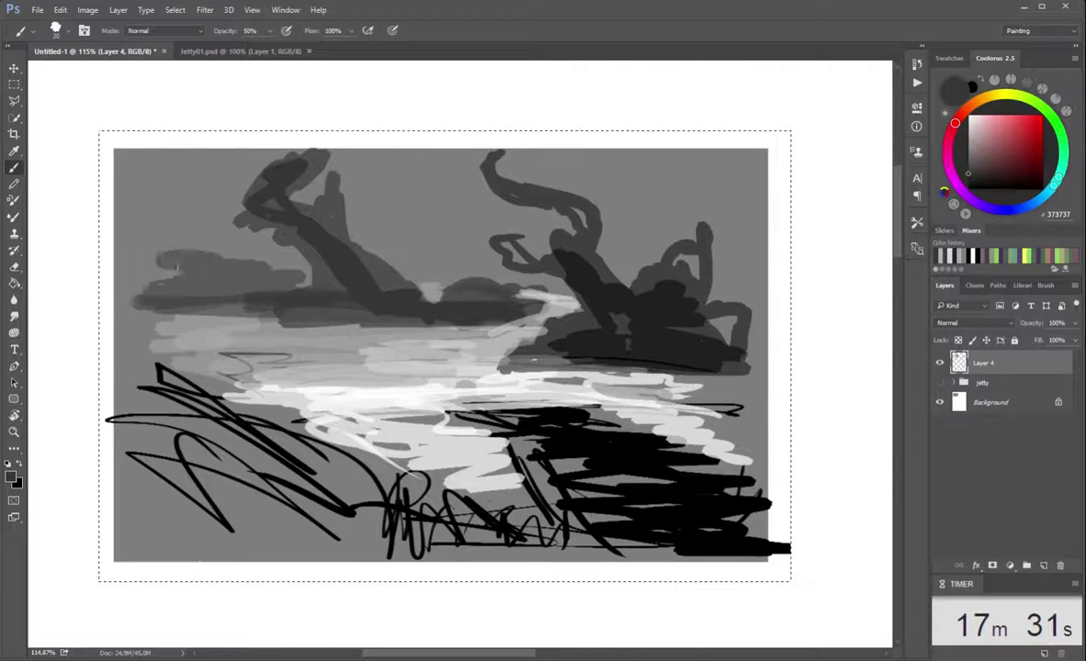
{"action": "left_click_drag", "start_coordinate": [138, 184], "coordinate": [142, 294]}
{"action": "mouse_move", "coordinate": [368, 480]}
{"action": "left_mouse_down"}
{"action": "mouse_move", "coordinate": [248, 404]}
{"action": "mouse_move", "coordinate": [340, 487]}
{"action": "left_mouse_up"}
{"action": "mouse_move", "coordinate": [303, 376]}
{"action": "left_mouse_down"}
{"action": "mouse_move", "coordinate": [441, 234]}
{"action": "mouse_move", "coordinate": [367, 338]}
{"action": "mouse_move", "coordinate": [285, 354]}
{"action": "left_mouse_up"}
Extend the snaking trunk and lower-left mass, branching toward the upper right.
{"action": "left_click_drag", "start_coordinate": [166, 368], "coordinate": [276, 469]}
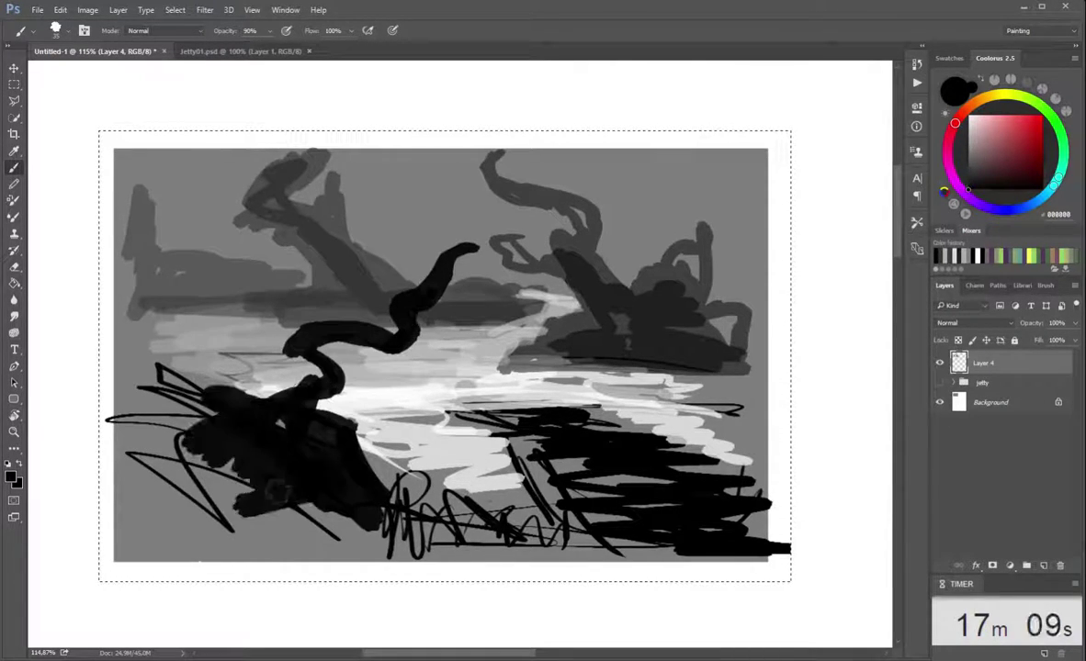
{"action": "left_click_drag", "start_coordinate": [129, 377], "coordinate": [272, 453]}
{"action": "left_click_drag", "start_coordinate": [165, 431], "coordinate": [349, 427]}
{"action": "mouse_move", "coordinate": [229, 414]}
{"action": "left_mouse_down"}
{"action": "mouse_move", "coordinate": [263, 494]}
{"action": "mouse_move", "coordinate": [120, 358]}
{"action": "left_mouse_up"}
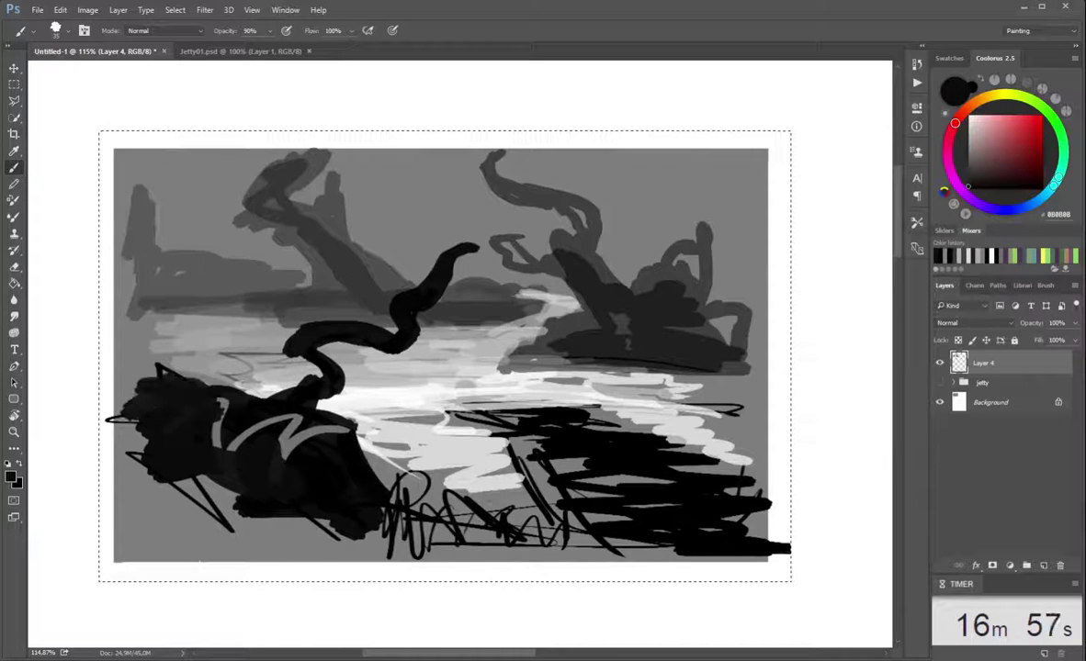
{"action": "left_click_drag", "start_coordinate": [404, 304], "coordinate": [455, 147]}
{"action": "left_click_drag", "start_coordinate": [431, 248], "coordinate": [551, 241]}
{"action": "left_click_drag", "start_coordinate": [450, 188], "coordinate": [569, 133]}
Paint dark clouds across the top, brighten the shoreline, and fill the lower foreground black.
{"action": "left_click_drag", "start_coordinate": [468, 147], "coordinate": [735, 160]}
{"action": "left_click_drag", "start_coordinate": [634, 147], "coordinate": [477, 157]}
{"action": "mouse_move", "coordinate": [486, 170]}
{"action": "left_mouse_down"}
{"action": "mouse_move", "coordinate": [368, 184]}
{"action": "mouse_move", "coordinate": [395, 188]}
{"action": "left_mouse_up"}
{"action": "left_click_drag", "start_coordinate": [156, 358], "coordinate": [234, 335]}
{"action": "left_click_drag", "start_coordinate": [290, 404], "coordinate": [456, 493]}
{"action": "mouse_move", "coordinate": [501, 523]}
{"action": "left_mouse_down"}
{"action": "mouse_move", "coordinate": [386, 519]}
{"action": "mouse_move", "coordinate": [147, 441]}
{"action": "left_mouse_up"}
{"action": "left_click_drag", "start_coordinate": [514, 413], "coordinate": [385, 477]}
{"action": "left_click_drag", "start_coordinate": [478, 413], "coordinate": [625, 418]}
Block in a dark semi-transparent jetty deck with vertical posts and a darkened lower section.
{"action": "left_click_drag", "start_coordinate": [654, 455], "coordinate": [546, 418]}
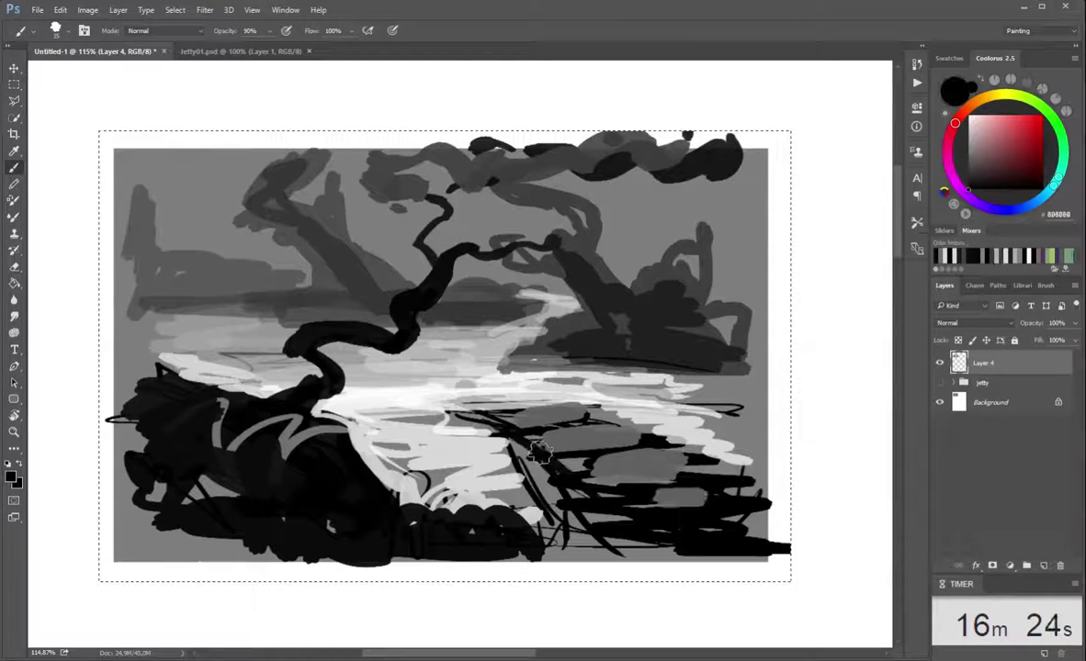
{"action": "left_click_drag", "start_coordinate": [460, 395], "coordinate": [574, 455]}
{"action": "left_click_drag", "start_coordinate": [487, 377], "coordinate": [665, 450]}
{"action": "left_click_drag", "start_coordinate": [390, 354], "coordinate": [607, 427]}
{"action": "left_click_drag", "start_coordinate": [661, 395], "coordinate": [666, 455]}
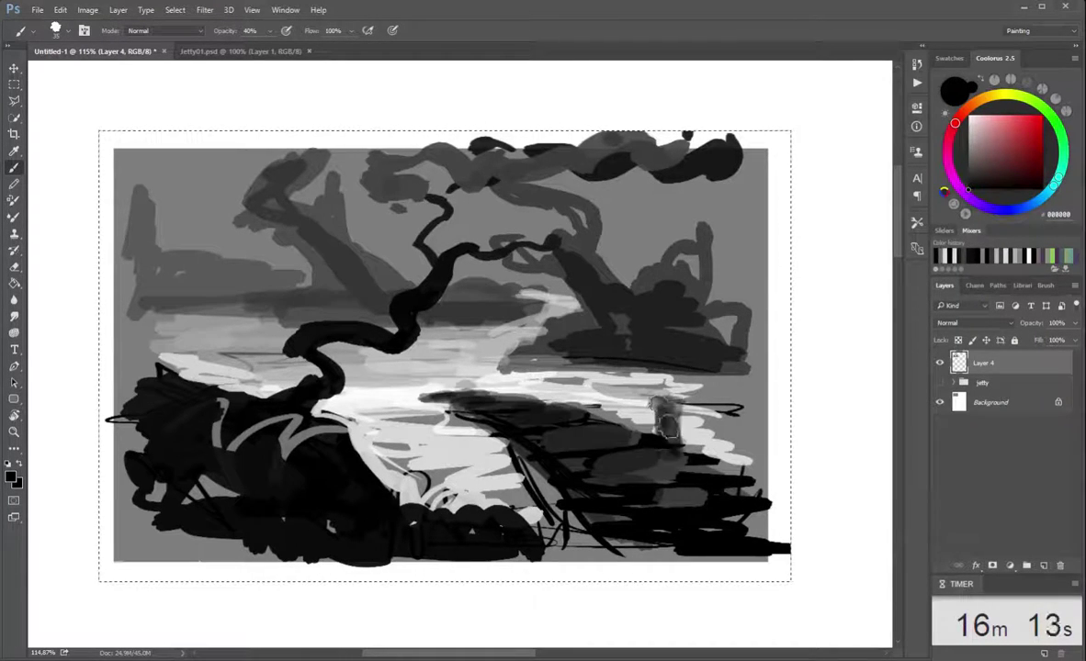
{"action": "left_click_drag", "start_coordinate": [519, 418], "coordinate": [523, 492]}
{"action": "left_click_drag", "start_coordinate": [460, 381], "coordinate": [464, 409]}
{"action": "left_click_drag", "start_coordinate": [554, 388], "coordinate": [556, 411]}
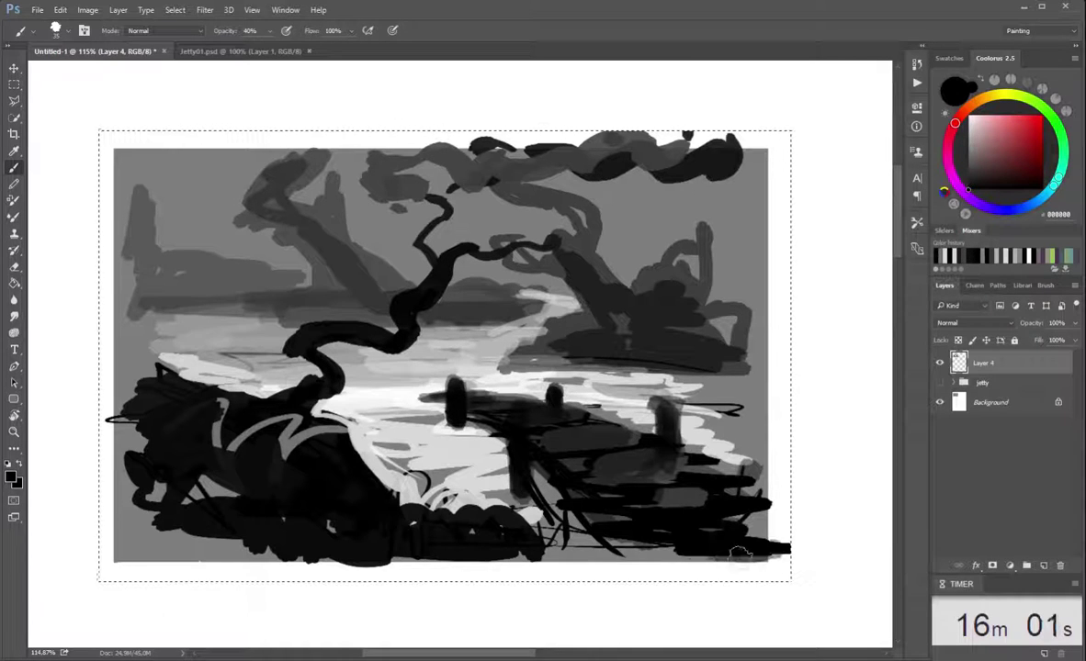
{"action": "left_click_drag", "start_coordinate": [478, 514], "coordinate": [688, 510]}
{"action": "left_click_drag", "start_coordinate": [588, 459], "coordinate": [703, 528]}
{"action": "left_click_drag", "start_coordinate": [267, 514], "coordinate": [226, 518]}
Glaze mid-grey over the black lower-left foreground.
{"action": "left_click_drag", "start_coordinate": [266, 441], "coordinate": [119, 500]}
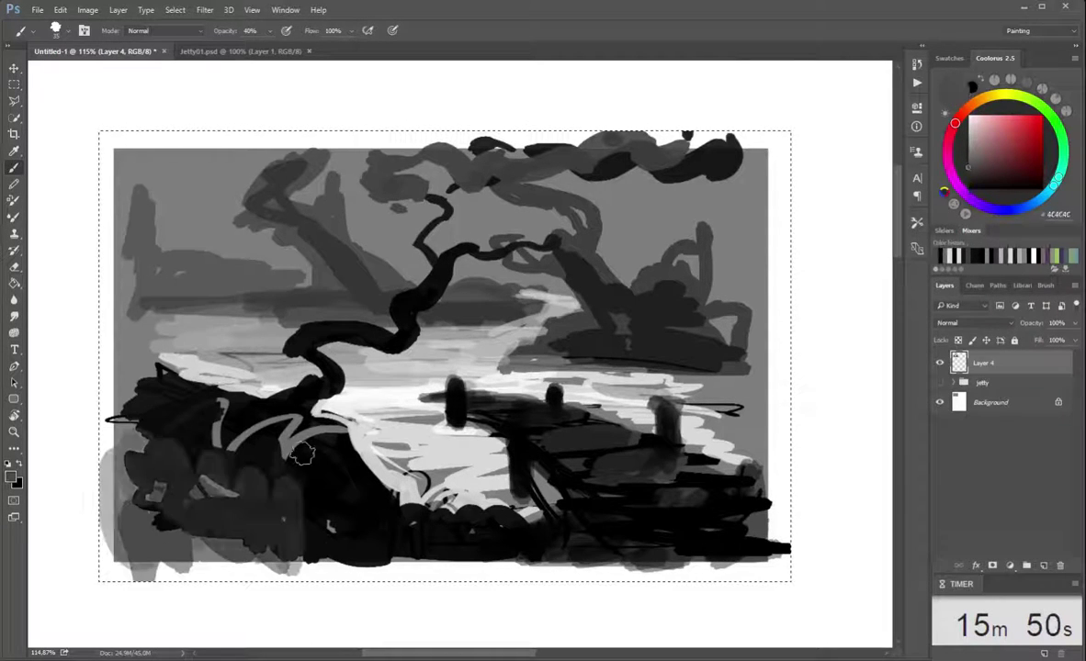
{"action": "left_click_drag", "start_coordinate": [349, 404], "coordinate": [184, 464]}
{"action": "left_click_drag", "start_coordinate": [303, 368], "coordinate": [138, 391]}
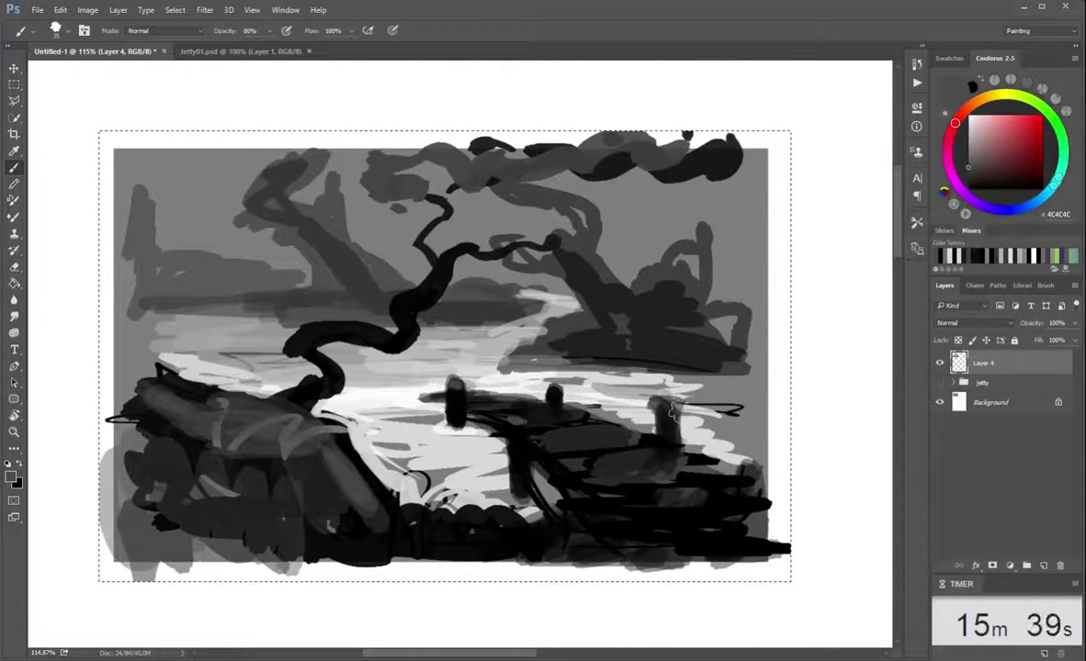
Lay mid-grey plank strokes across the jetty and darken its near end.
{"action": "left_click_drag", "start_coordinate": [569, 455], "coordinate": [616, 422]}
{"action": "mouse_move", "coordinate": [533, 427]}
{"action": "left_mouse_down"}
{"action": "mouse_move", "coordinate": [707, 482]}
{"action": "mouse_move", "coordinate": [567, 417]}
{"action": "left_mouse_up"}
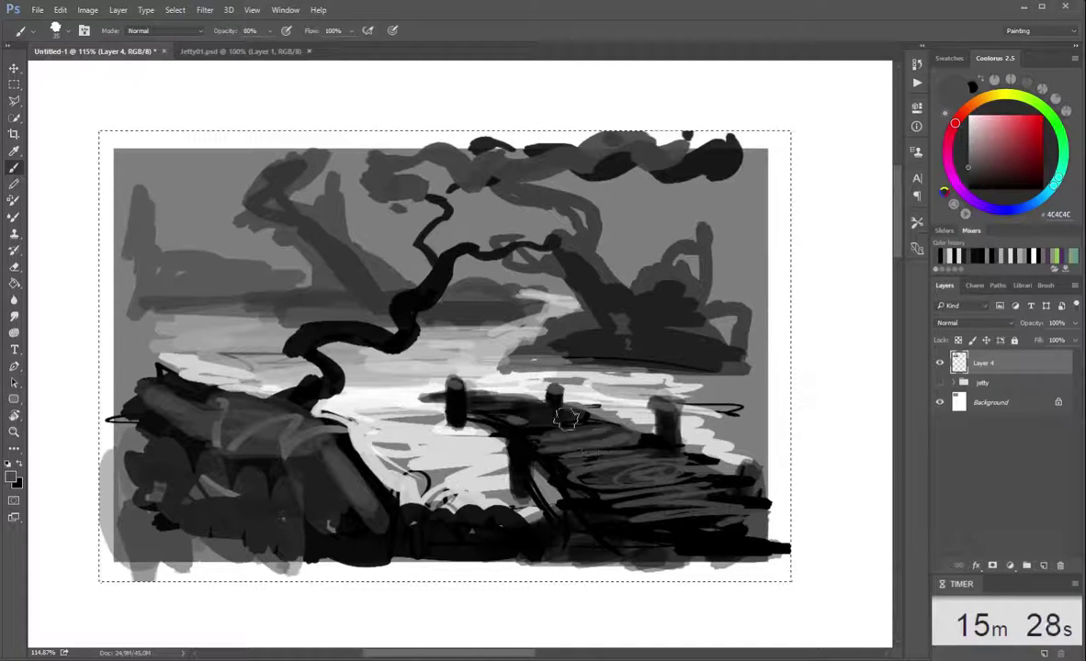
{"action": "left_click_drag", "start_coordinate": [432, 393], "coordinate": [519, 390]}
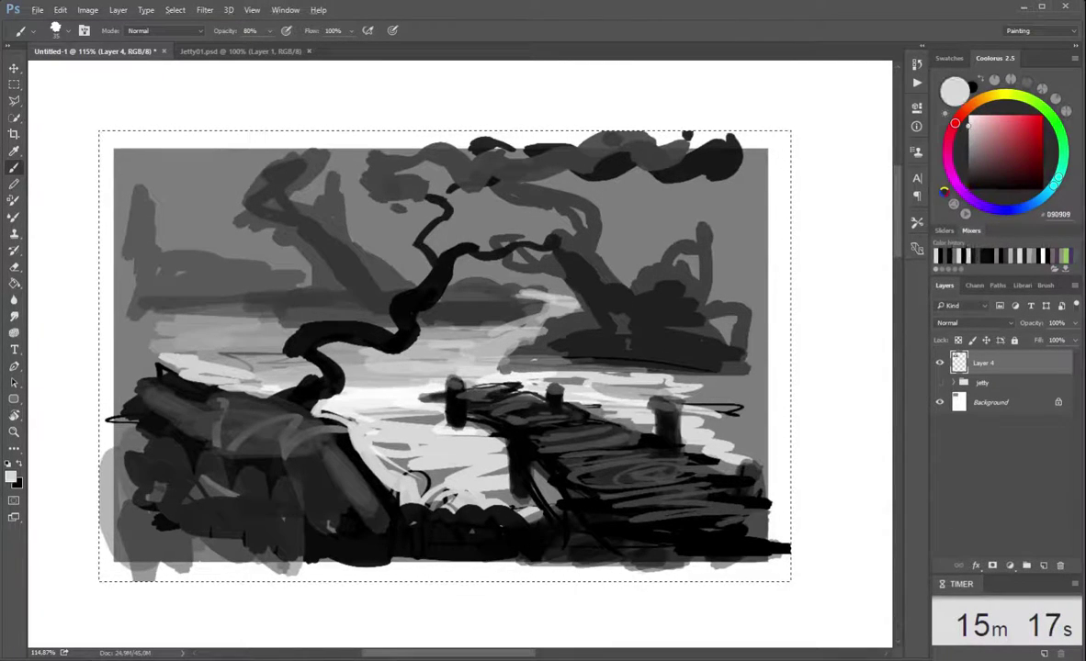
Paint light grey ripples on the water right of the jetty, then sample mid and light greys.
{"action": "left_click_drag", "start_coordinate": [643, 432], "coordinate": [721, 418]}
{"action": "left_click_drag", "start_coordinate": [776, 376], "coordinate": [675, 404]}
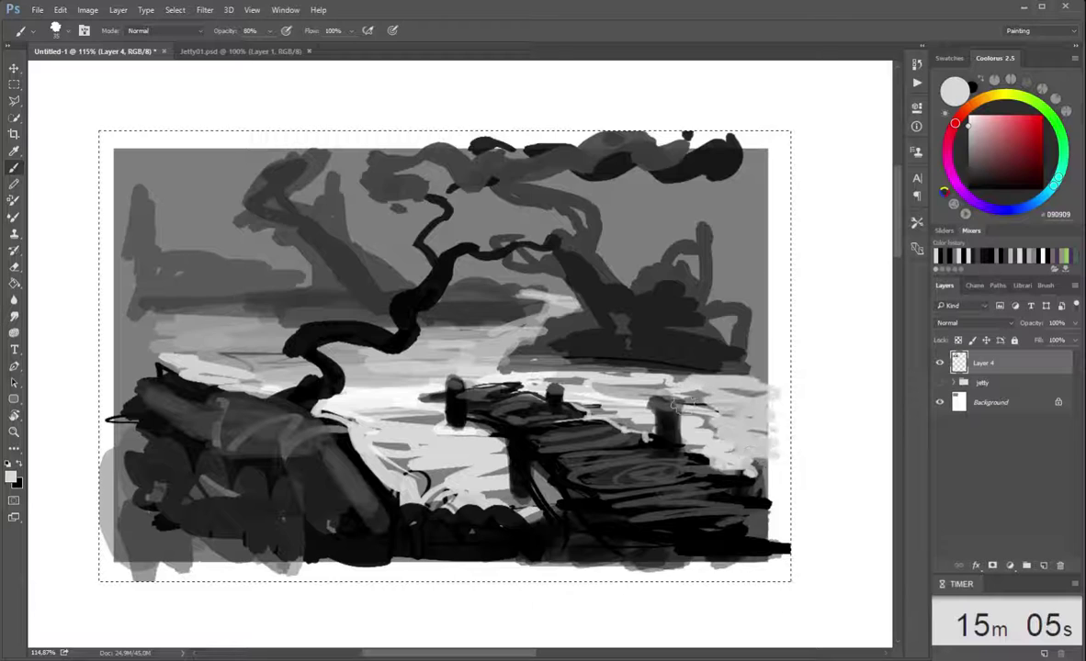
{"action": "left_click", "coordinate": [432, 381], "text": "alt"}
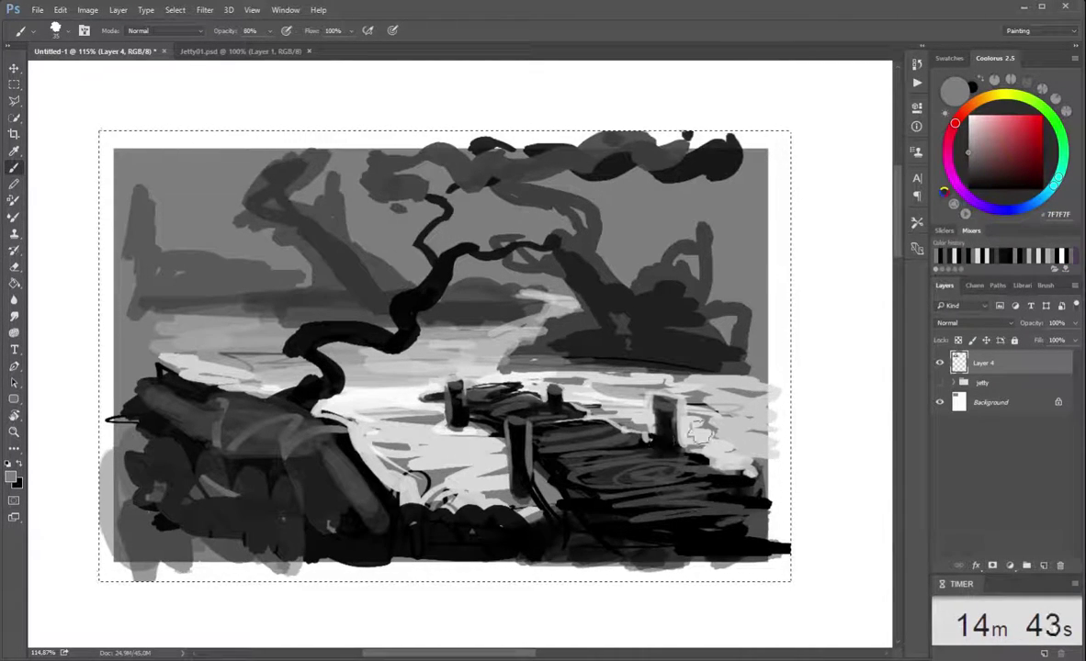
{"action": "left_click", "coordinate": [368, 369], "text": "alt"}
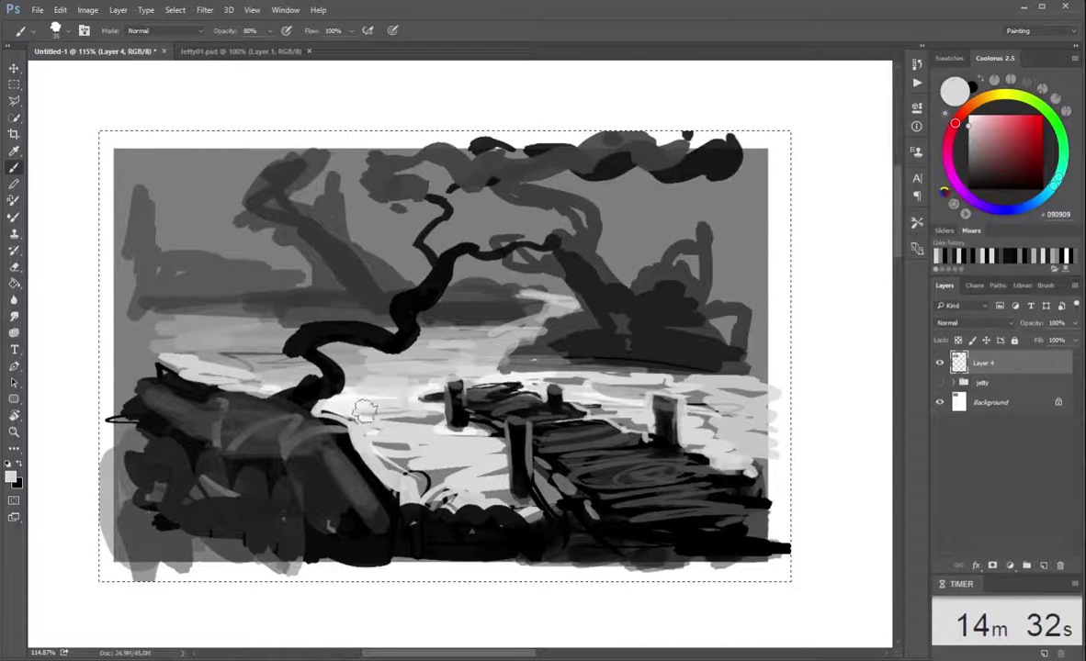
Paint dark and light grey grass blades along the lower-left shore.
{"action": "left_click_drag", "start_coordinate": [317, 368], "coordinate": [395, 367]}
{"action": "left_click_drag", "start_coordinate": [184, 342], "coordinate": [261, 333]}
{"action": "left_click", "coordinate": [303, 459], "text": "alt"}
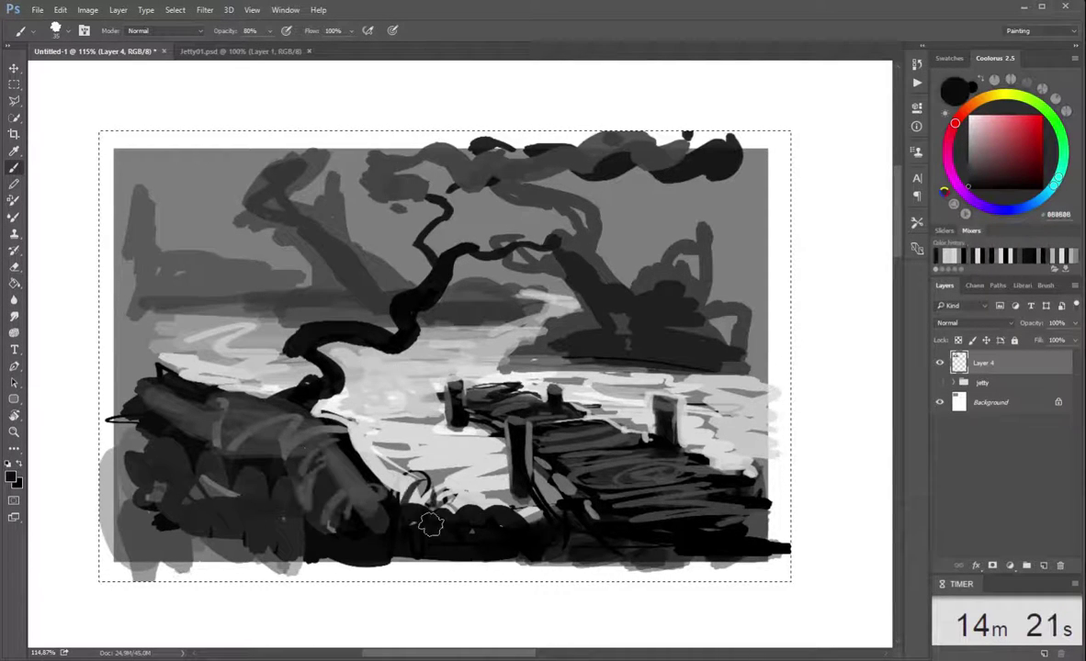
{"action": "left_click_drag", "start_coordinate": [418, 501], "coordinate": [395, 441]}
{"action": "left_click_drag", "start_coordinate": [386, 506], "coordinate": [345, 441]}
{"action": "mouse_move", "coordinate": [230, 500]}
{"action": "left_mouse_down"}
{"action": "mouse_move", "coordinate": [206, 551]}
{"action": "mouse_move", "coordinate": [216, 446]}
{"action": "left_mouse_up"}
{"action": "left_click", "coordinate": [230, 368], "text": "alt"}
{"action": "left_click_drag", "start_coordinate": [143, 500], "coordinate": [138, 409]}
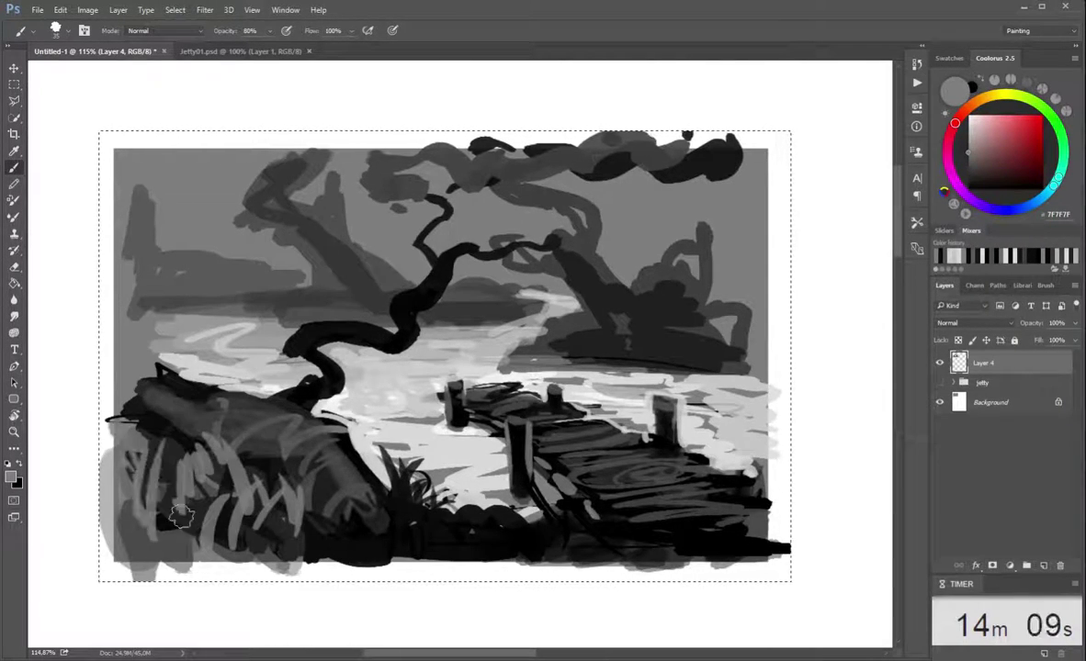
{"action": "mouse_move", "coordinate": [165, 459]}
{"action": "left_mouse_down"}
{"action": "mouse_move", "coordinate": [151, 368]}
{"action": "mouse_move", "coordinate": [170, 345]}
{"action": "left_mouse_up"}
Paint a tall grey tree trunk with dark branches up the left edge.
{"action": "left_click", "coordinate": [304, 459], "text": "alt"}
{"action": "left_click_drag", "start_coordinate": [169, 386], "coordinate": [124, 212]}
{"action": "left_click", "coordinate": [230, 276], "text": "alt"}
{"action": "left_click_drag", "start_coordinate": [129, 367], "coordinate": [137, 216]}
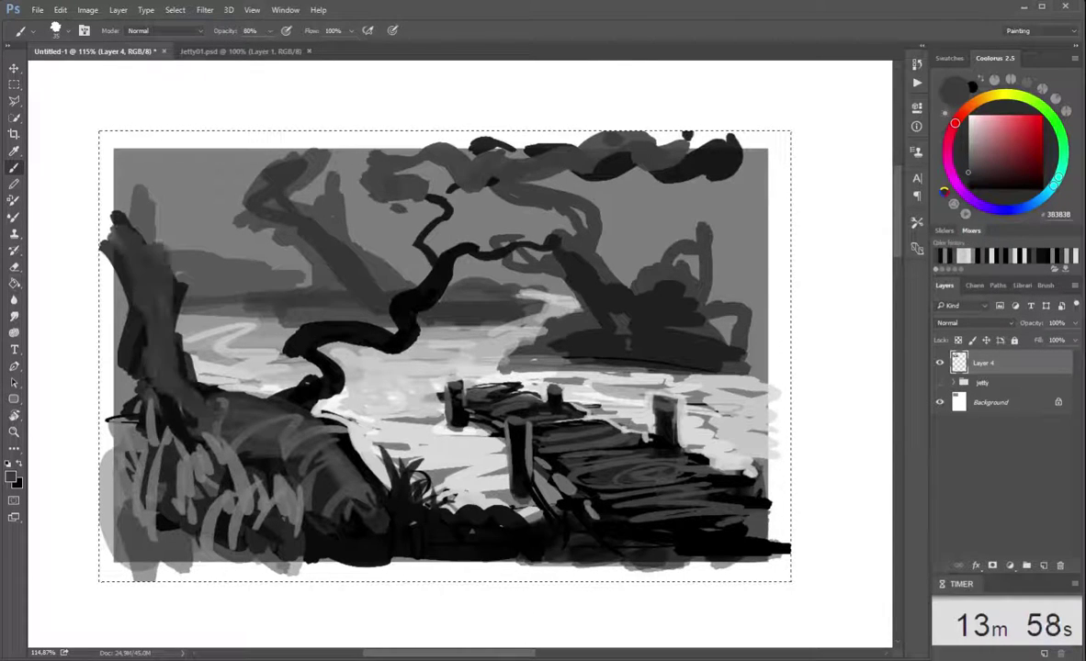
{"action": "mouse_move", "coordinate": [193, 330]}
{"action": "left_mouse_down"}
{"action": "mouse_move", "coordinate": [170, 207]}
{"action": "mouse_move", "coordinate": [129, 138]}
{"action": "left_mouse_up"}
{"action": "left_click_drag", "start_coordinate": [225, 211], "coordinate": [156, 147]}
{"action": "left_click_drag", "start_coordinate": [152, 294], "coordinate": [212, 142]}
{"action": "left_click_drag", "start_coordinate": [315, 336], "coordinate": [473, 240]}
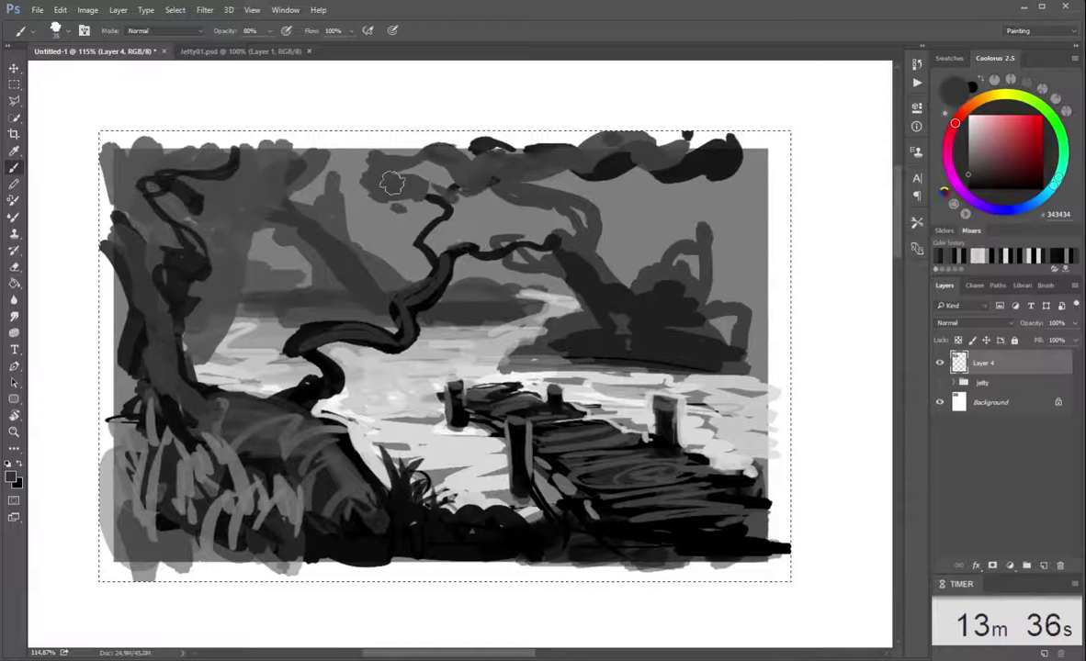
{"action": "left_click_drag", "start_coordinate": [391, 184], "coordinate": [422, 161]}
Add lighter grey upper foliage and dark foliage strokes near the branch top.
{"action": "left_click", "coordinate": [193, 276], "text": "alt"}
{"action": "left_click_drag", "start_coordinate": [184, 313], "coordinate": [239, 299]}
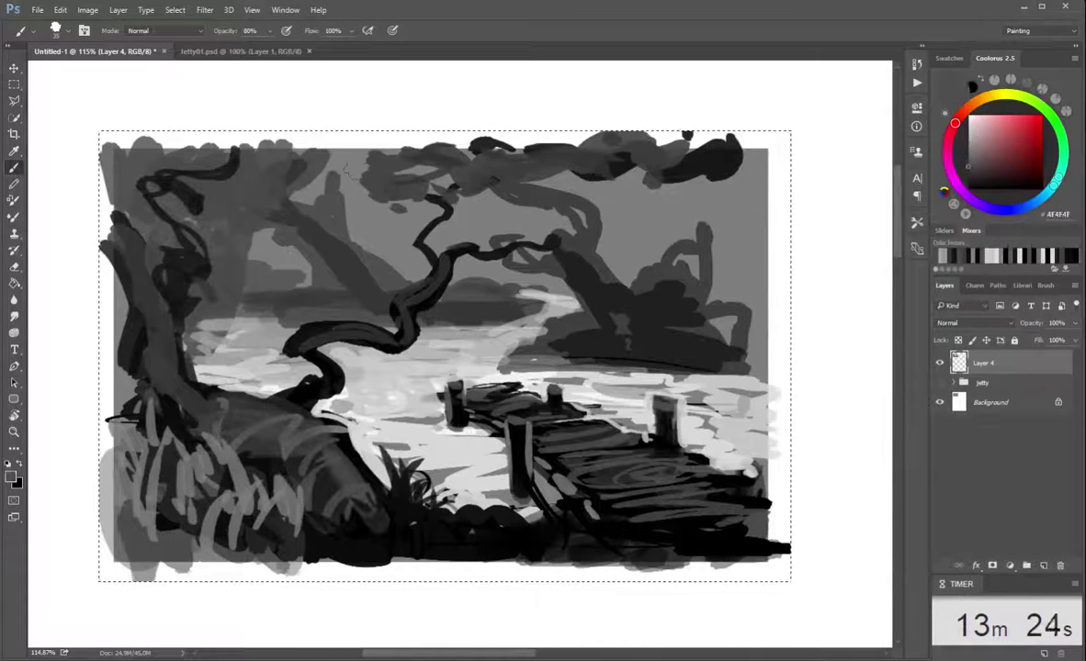
{"action": "left_click_drag", "start_coordinate": [322, 239], "coordinate": [386, 157]}
{"action": "left_click_drag", "start_coordinate": [643, 230], "coordinate": [657, 170]}
{"action": "left_click_drag", "start_coordinate": [702, 225], "coordinate": [707, 163]}
{"action": "mouse_move", "coordinate": [487, 244]}
{"action": "left_mouse_down"}
{"action": "mouse_move", "coordinate": [551, 184]}
{"action": "mouse_move", "coordinate": [439, 209]}
{"action": "mouse_move", "coordinate": [317, 157]}
{"action": "mouse_move", "coordinate": [468, 140]}
{"action": "left_mouse_up"}
Paint heavy dark foliage across the canopy and over the left tree.
{"action": "mouse_move", "coordinate": [707, 137]}
{"action": "left_mouse_down"}
{"action": "mouse_move", "coordinate": [546, 179]}
{"action": "mouse_move", "coordinate": [510, 244]}
{"action": "left_mouse_up"}
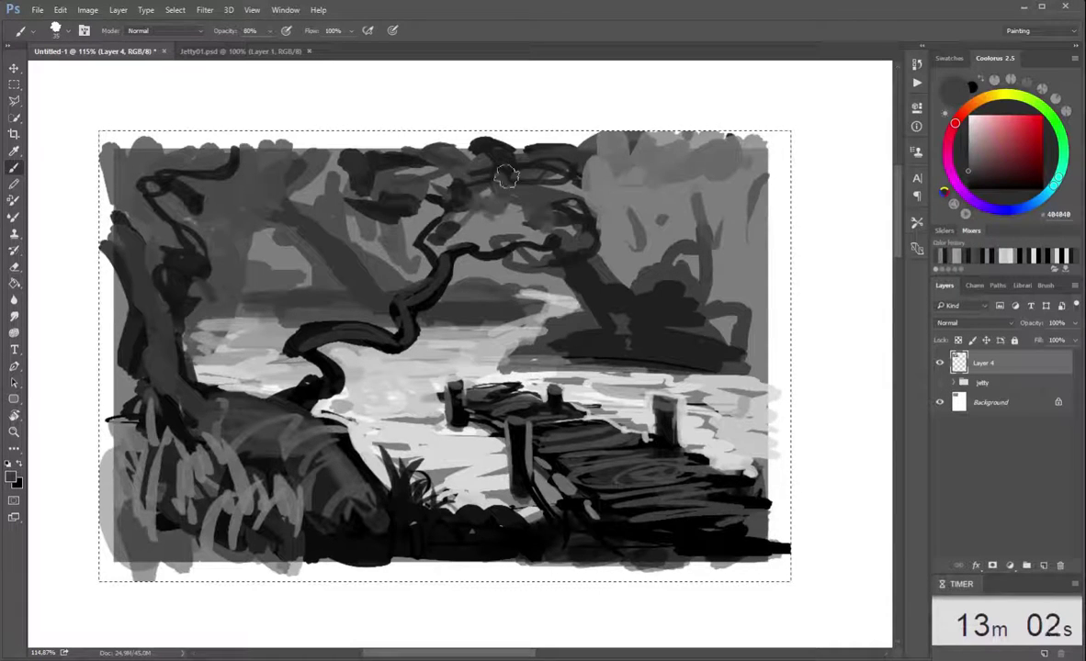
{"action": "left_click", "coordinate": [446, 237], "text": "alt"}
{"action": "mouse_move", "coordinate": [560, 133]}
{"action": "left_mouse_down"}
{"action": "mouse_move", "coordinate": [533, 179]}
{"action": "mouse_move", "coordinate": [443, 225]}
{"action": "left_mouse_up"}
{"action": "left_click_drag", "start_coordinate": [303, 184], "coordinate": [294, 133]}
{"action": "left_click_drag", "start_coordinate": [147, 156], "coordinate": [212, 138]}
{"action": "left_click_drag", "start_coordinate": [111, 258], "coordinate": [184, 156]}
{"action": "left_click_drag", "start_coordinate": [106, 321], "coordinate": [147, 349]}
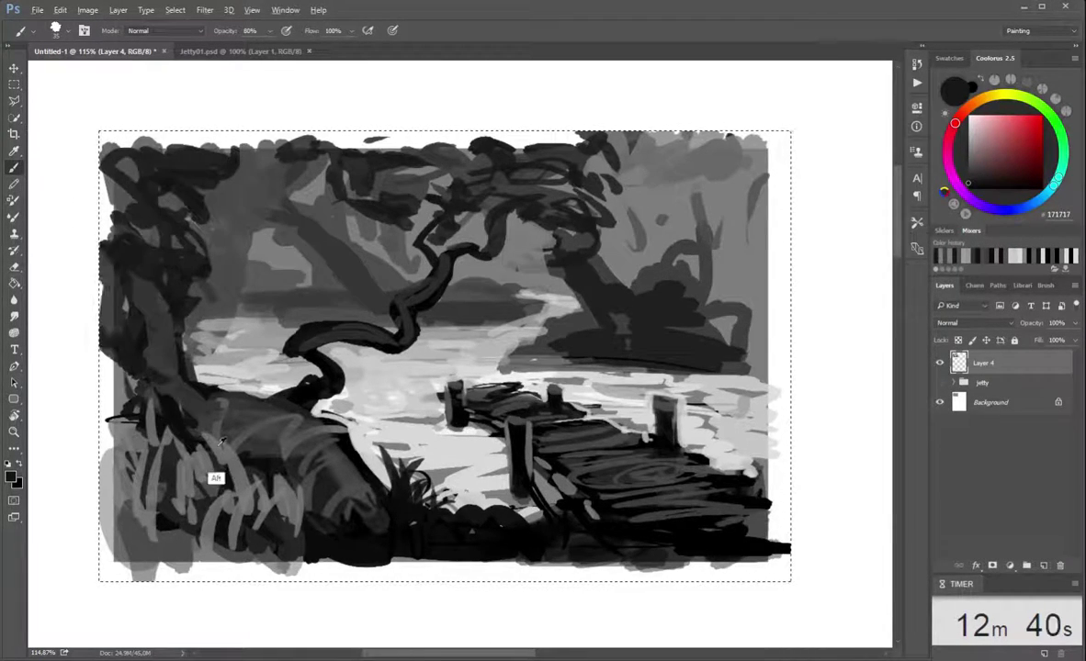
Paint light grey strokes over the left water and darker grey behind the branch.
{"action": "left_click", "coordinate": [213, 479], "text": "alt"}
{"action": "mouse_move", "coordinate": [232, 292]}
{"action": "left_mouse_down"}
{"action": "mouse_move", "coordinate": [174, 326]}
{"action": "mouse_move", "coordinate": [262, 322]}
{"action": "left_mouse_up"}
{"action": "left_click_drag", "start_coordinate": [189, 336], "coordinate": [267, 342]}
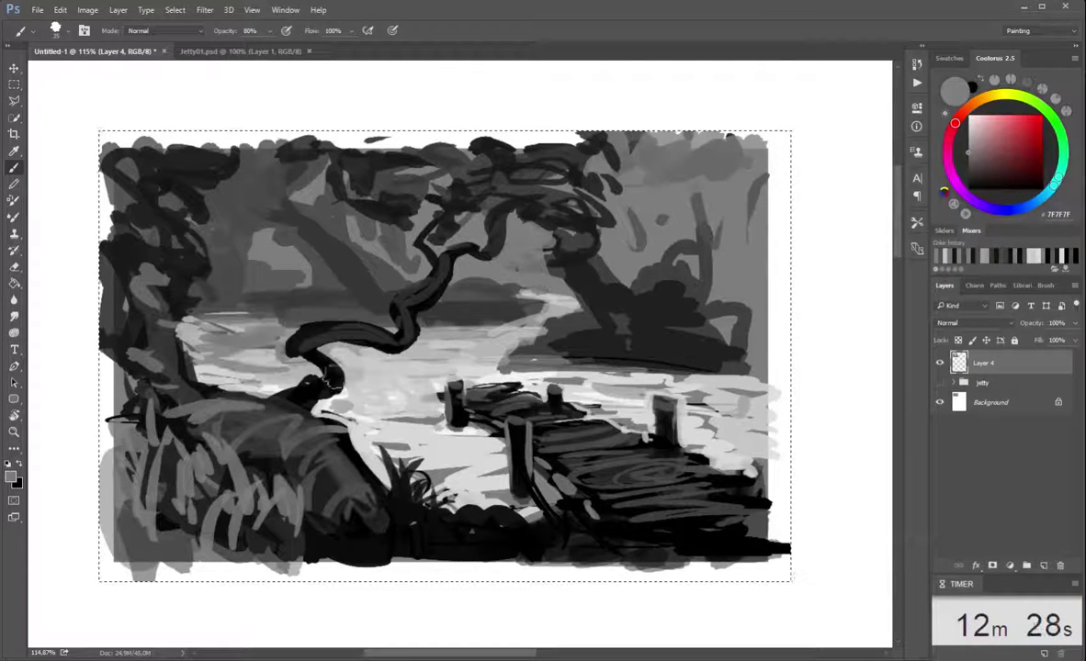
{"action": "left_click", "coordinate": [339, 459], "text": "alt"}
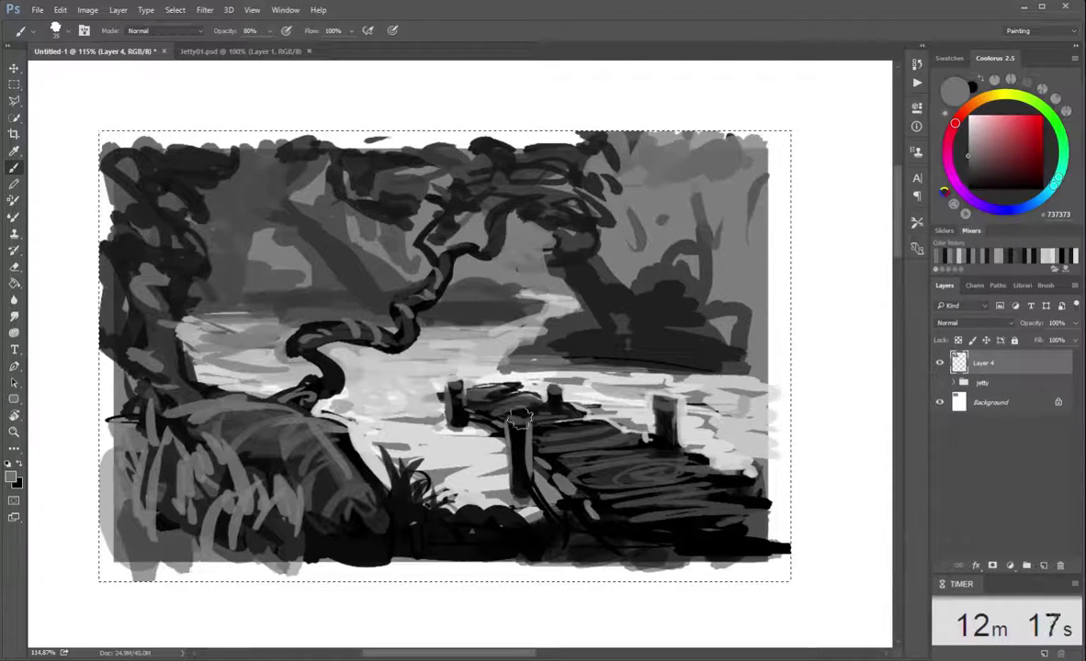
{"action": "left_click", "coordinate": [395, 312], "text": "alt"}
{"action": "left_click_drag", "start_coordinate": [363, 317], "coordinate": [477, 298]}
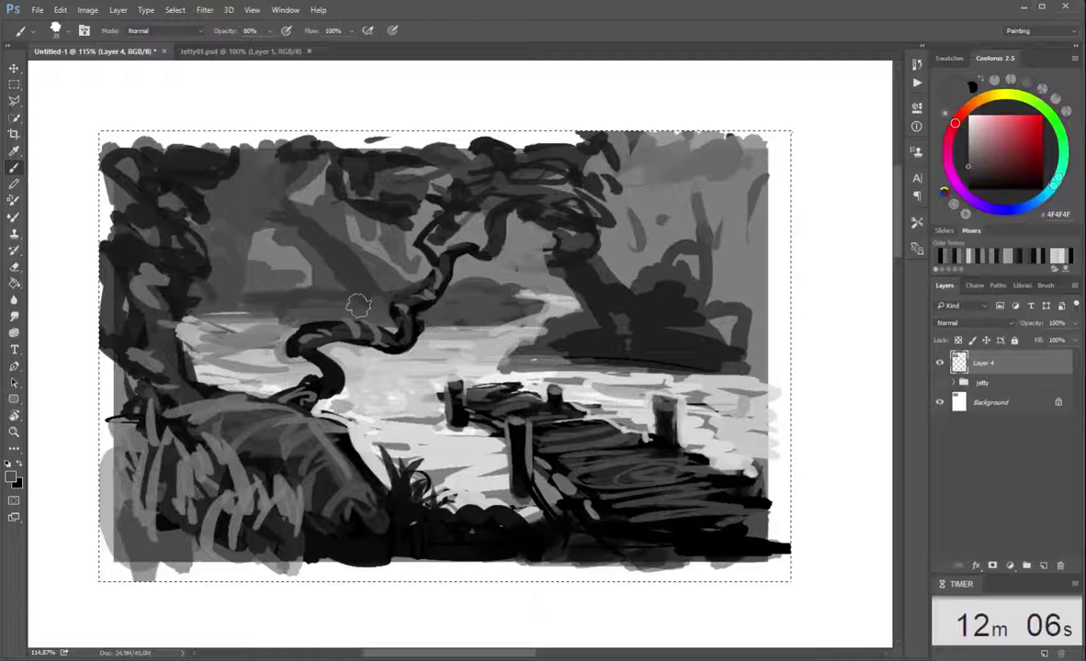
{"action": "left_click_drag", "start_coordinate": [276, 285], "coordinate": [358, 280]}
Paint light grey over the water behind the branch, then sample further greys and near-black.
{"action": "left_click", "coordinate": [449, 324], "text": "alt"}
{"action": "left_click_drag", "start_coordinate": [414, 303], "coordinate": [487, 285]}
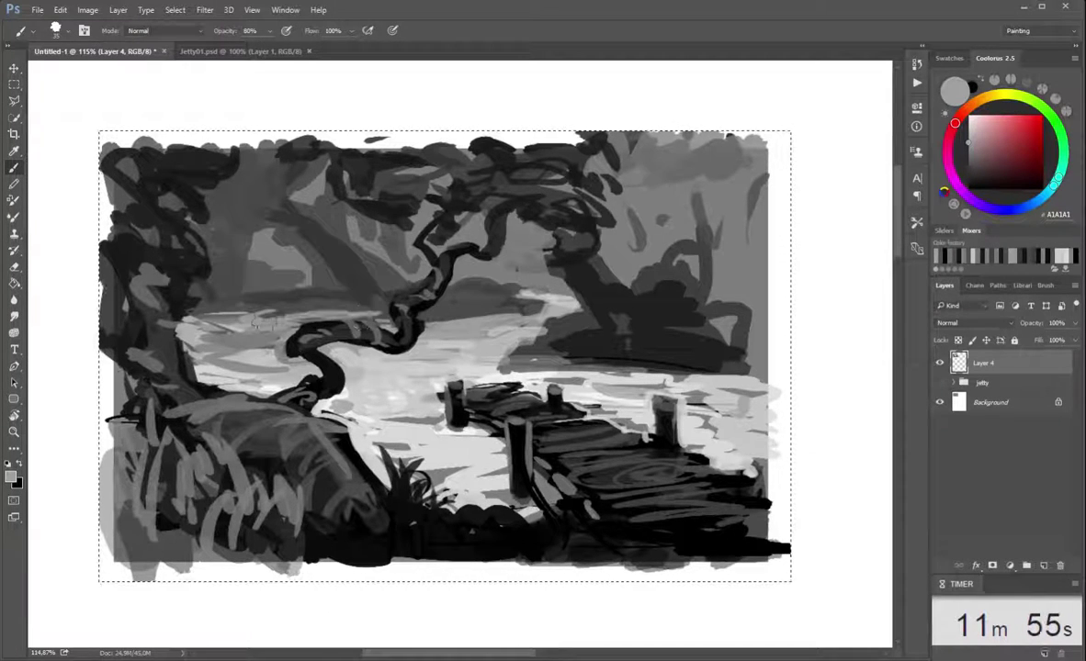
{"action": "left_click", "coordinate": [354, 298], "text": "alt"}
{"action": "left_click", "coordinate": [526, 324], "text": "alt"}
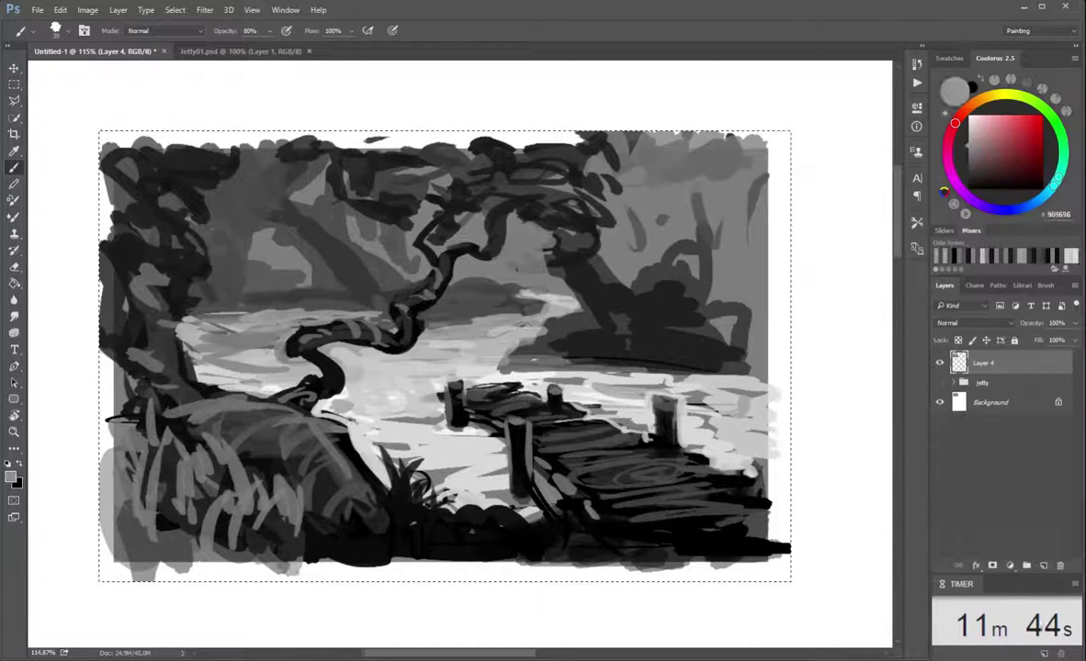
{"action": "left_click", "coordinate": [380, 316], "text": "alt"}
Add a Levels adjustment and raise the black point to deepen the shadows.
{"action": "left_click", "coordinate": [1009, 565]}
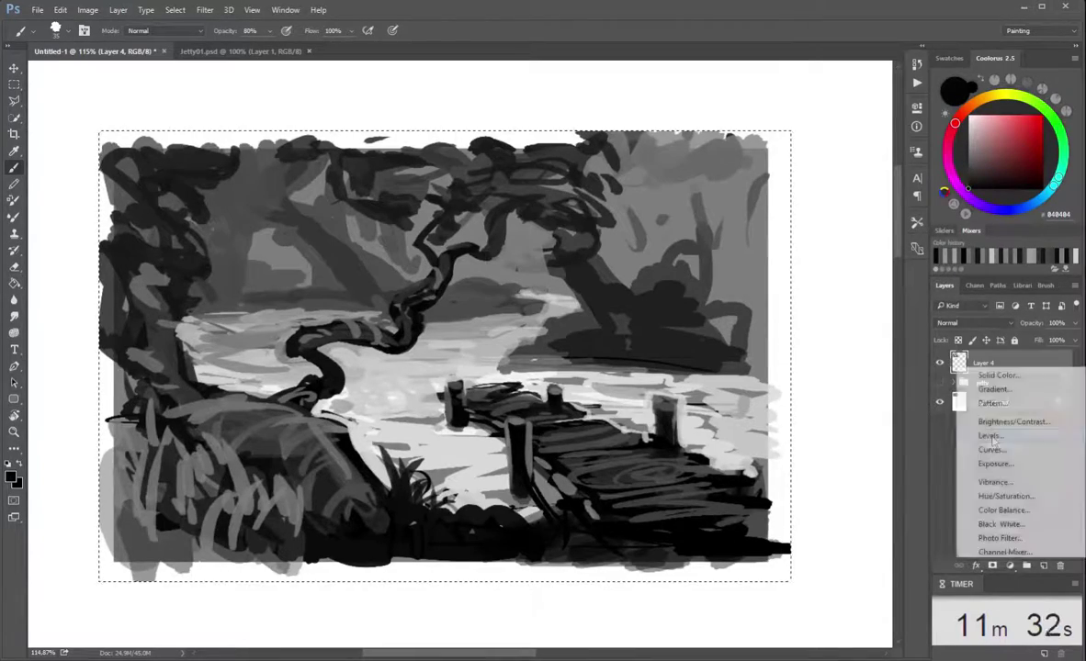
{"action": "left_click", "coordinate": [919, 386]}
{"action": "left_click_drag", "start_coordinate": [789, 235], "coordinate": [822, 244]}
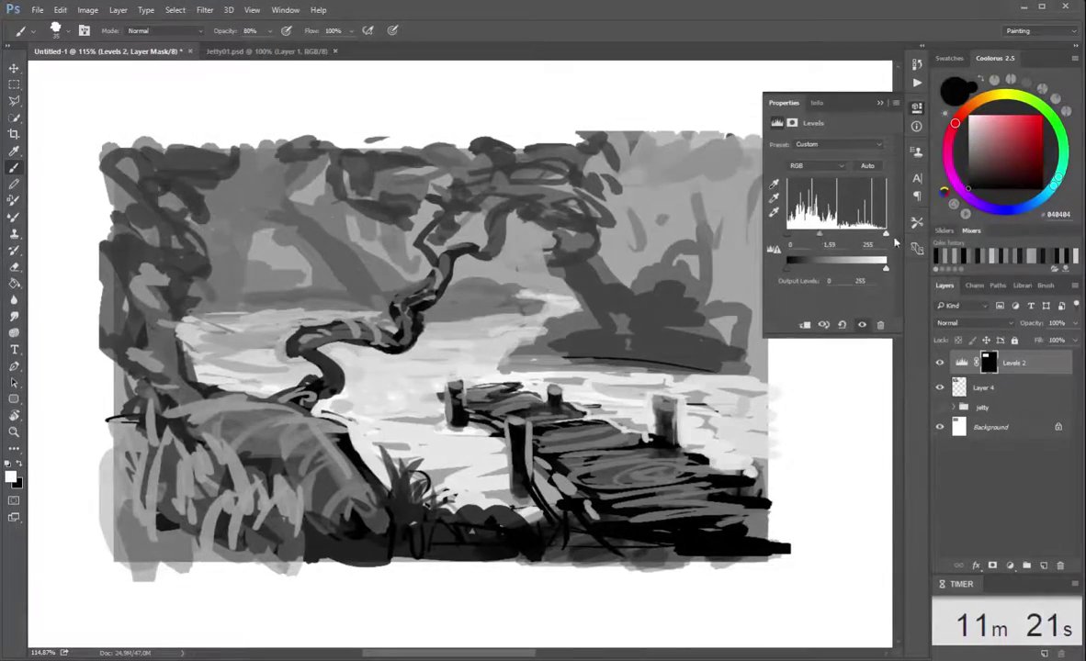
{"action": "left_click_drag", "start_coordinate": [895, 242], "coordinate": [863, 237]}
{"action": "left_click", "coordinate": [1044, 565]}
Add a Gradient Map running from a dark red left stop to a light yellow-green right stop.
{"action": "left_click", "coordinate": [1010, 565]}
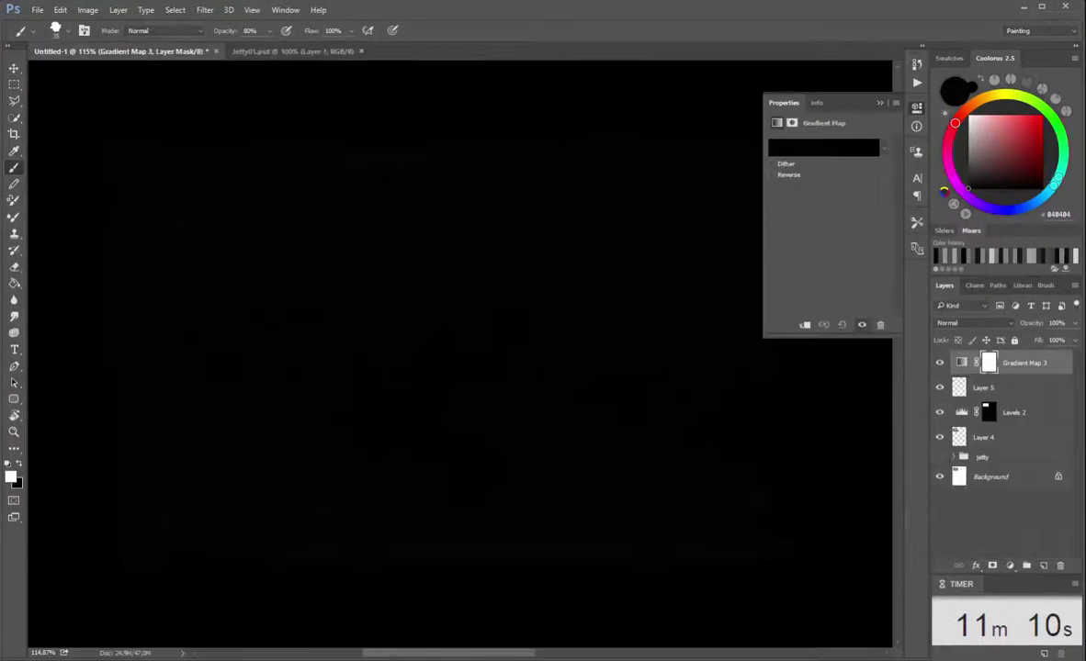
{"action": "left_click", "coordinate": [823, 148]}
{"action": "double_click", "coordinate": [147, 339]}
{"action": "left_click", "coordinate": [170, 310]}
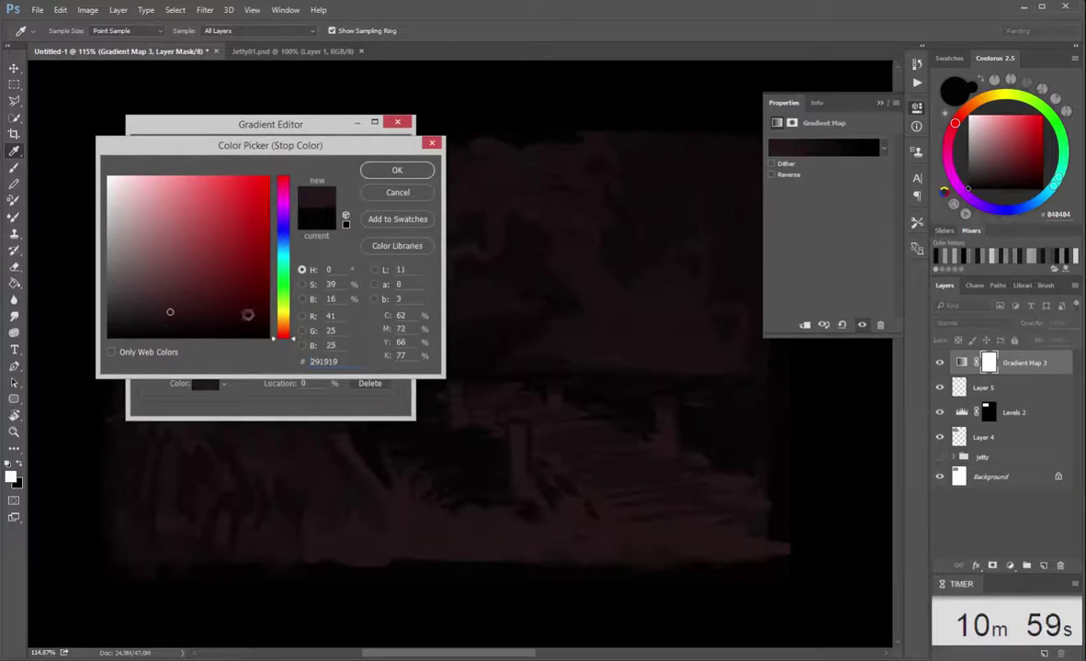
{"action": "left_click", "coordinate": [397, 170]}
{"action": "double_click", "coordinate": [395, 339]}
{"action": "left_click", "coordinate": [283, 275]}
{"action": "left_click", "coordinate": [177, 177]}
{"action": "left_click", "coordinate": [283, 299]}
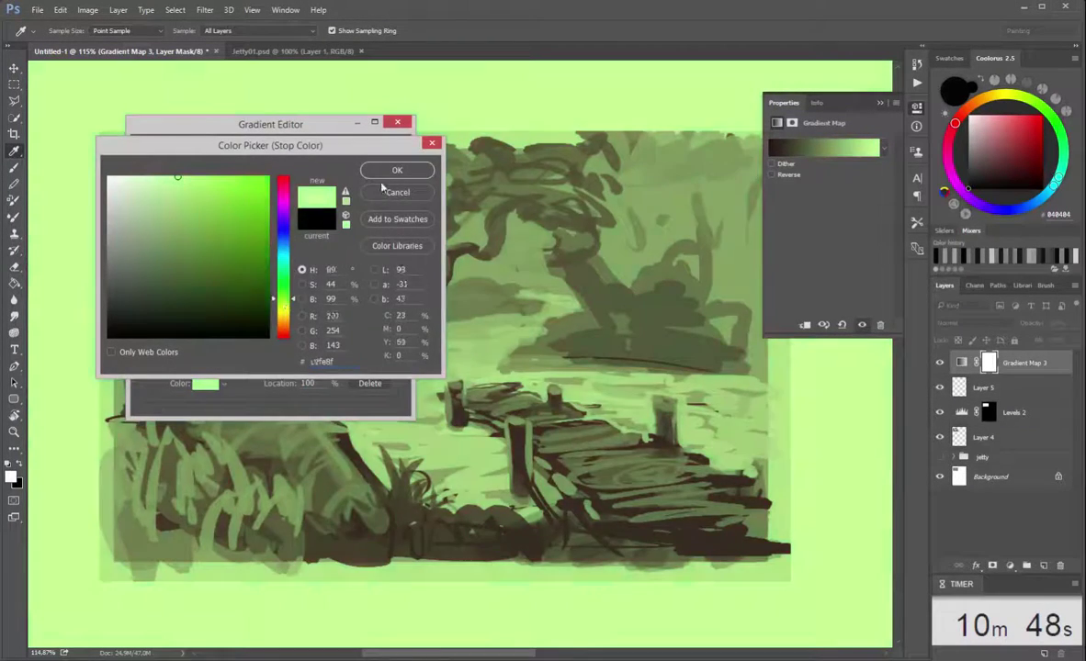
Add teal stops in the middle of the gradient and an extra dark red stop near the left.
{"action": "left_click", "coordinate": [397, 170]}
{"action": "double_click", "coordinate": [274, 339]}
{"action": "left_click", "coordinate": [215, 263]}
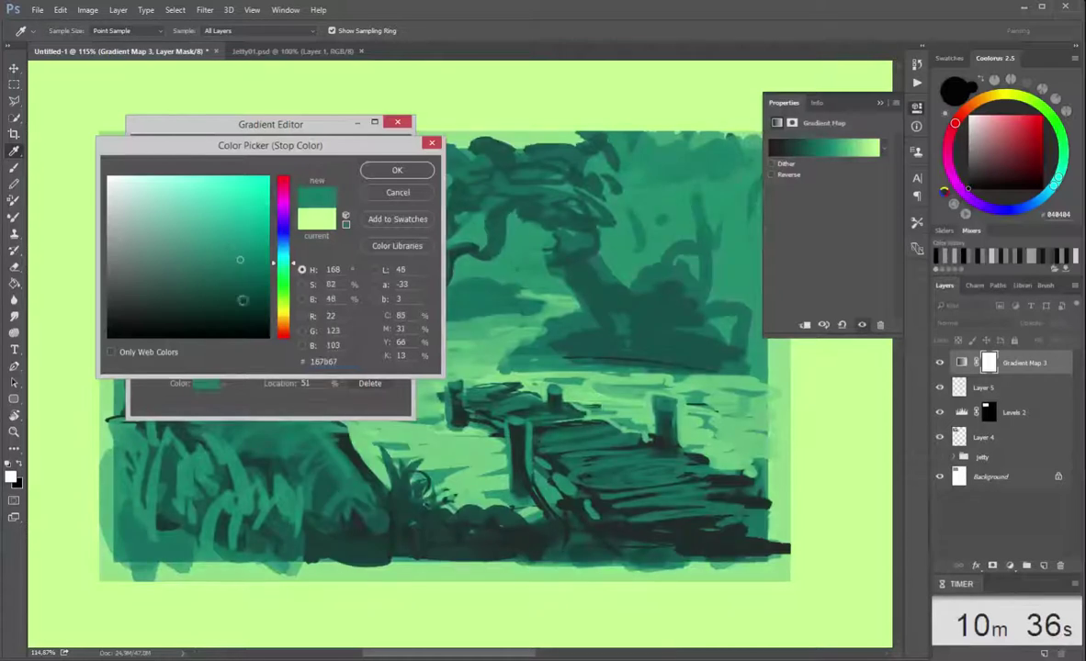
{"action": "left_click", "coordinate": [397, 170]}
{"action": "left_click", "coordinate": [223, 335]}
{"action": "left_click", "coordinate": [167, 335]}
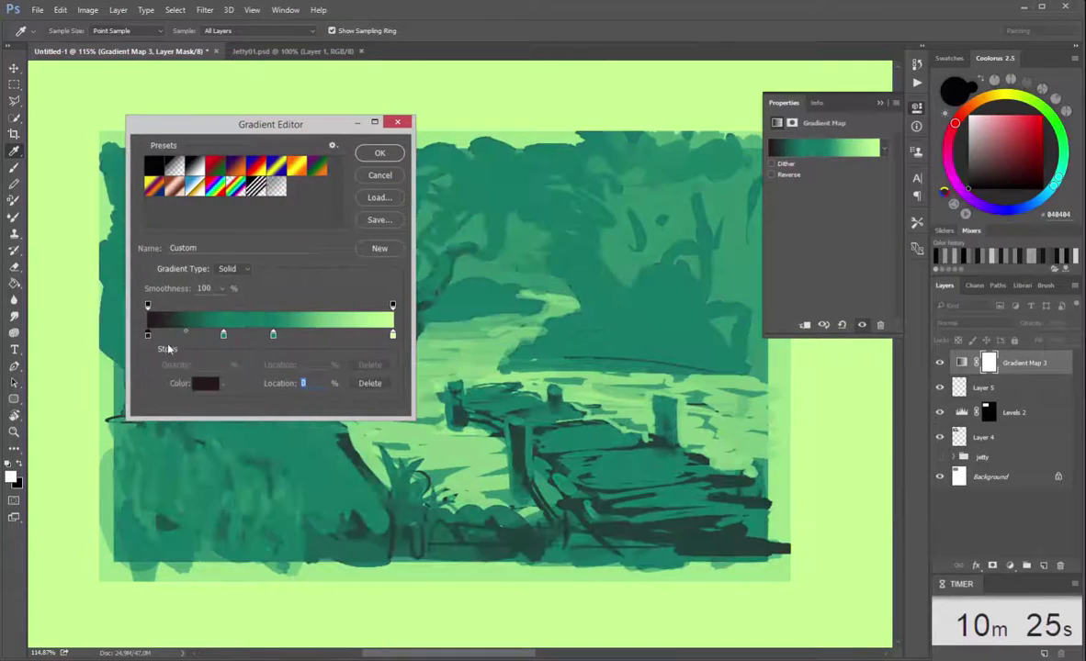
{"action": "left_click", "coordinate": [204, 383]}
{"action": "left_click", "coordinate": [234, 292]}
{"action": "left_click", "coordinate": [397, 170]}
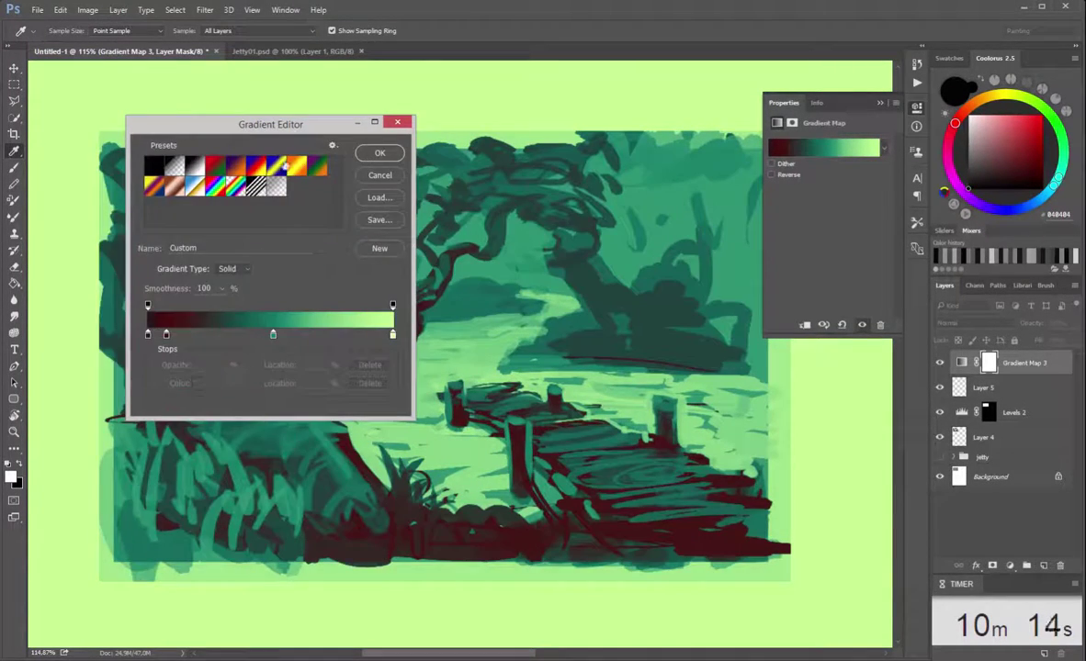
Apply the finished gradient map and add a new empty layer above it.
{"action": "mouse_move", "coordinate": [312, 124]}
{"action": "left_mouse_down"}
{"action": "mouse_move", "coordinate": [60, 444]}
{"action": "mouse_move", "coordinate": [175, 316]}
{"action": "left_mouse_up"}
{"action": "left_click", "coordinate": [238, 353]}
{"action": "key", "text": "b"}
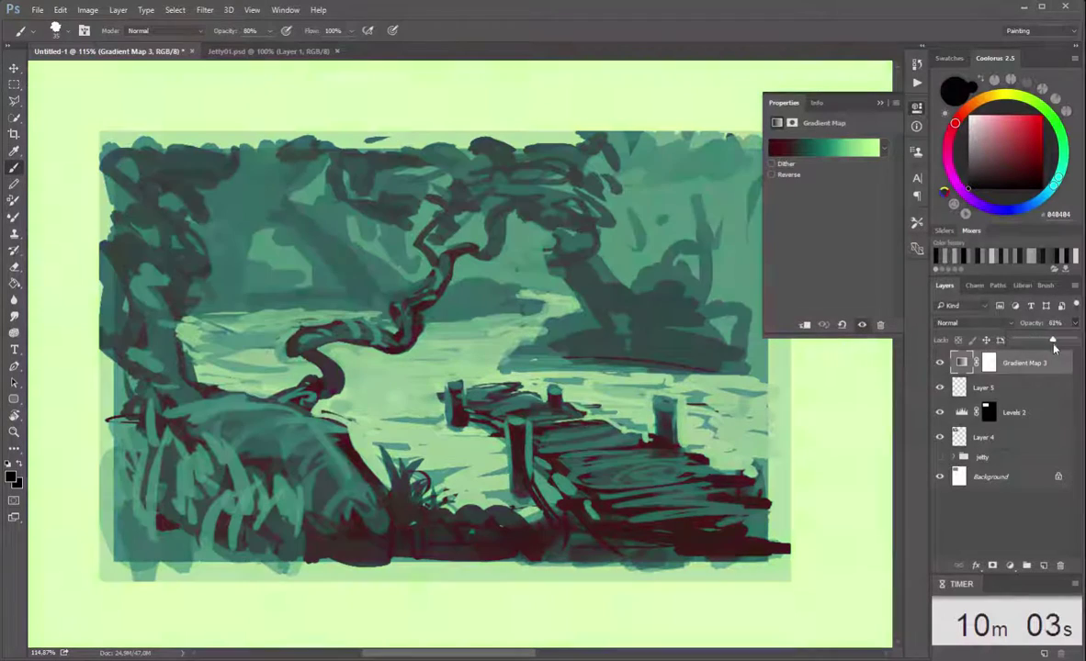
{"action": "key", "text": "ctrl+shift+alt+n"}
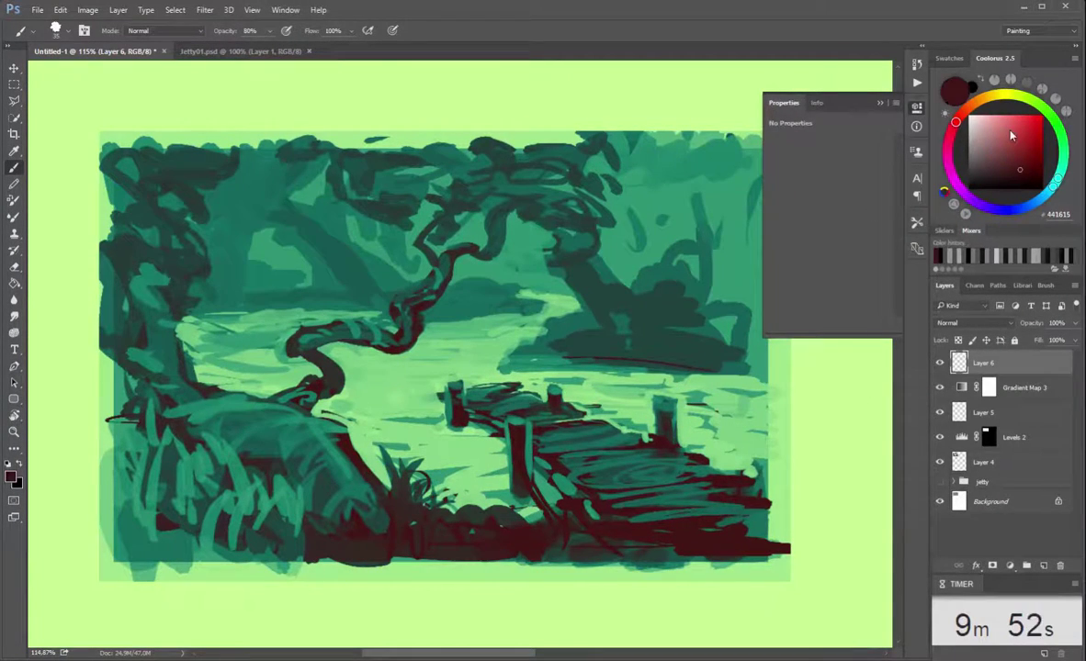
Set the new layer to Color mode and glaze orange over the jetty, lower-left grass and upper foliage.
{"action": "left_click", "coordinate": [966, 111]}
{"action": "left_click_drag", "start_coordinate": [966, 111], "coordinate": [971, 107]}
{"action": "left_click", "coordinate": [974, 322]}
{"action": "left_click", "coordinate": [960, 525]}
{"action": "left_click_drag", "start_coordinate": [464, 395], "coordinate": [658, 451]}
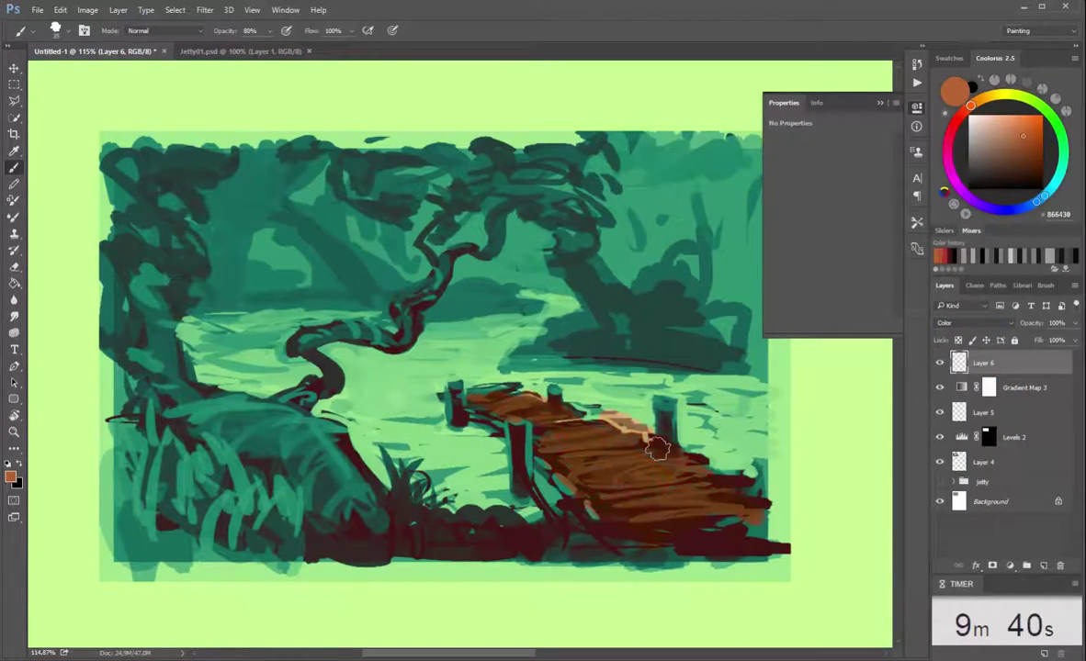
{"action": "left_click_drag", "start_coordinate": [158, 542], "coordinate": [326, 377]}
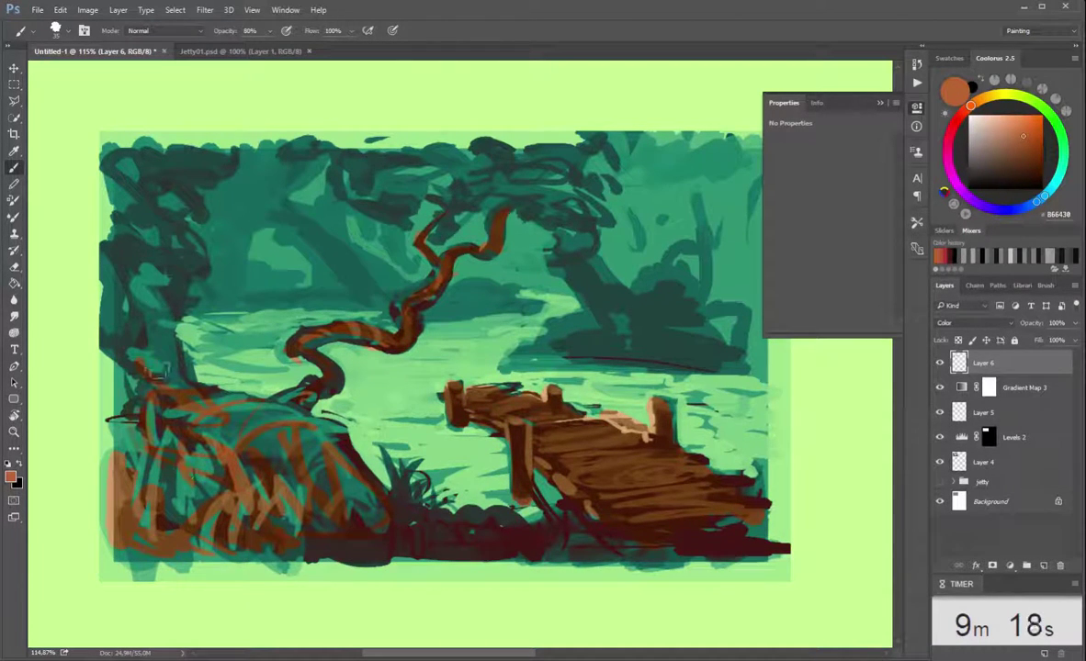
{"action": "left_click_drag", "start_coordinate": [542, 221], "coordinate": [611, 155]}
Erase stray glaze and refine the tan-orange glaze colour, nudging it toward yellow and cyan.
{"action": "left_click", "coordinate": [593, 412], "text": "alt"}
{"action": "key", "text": "e"}
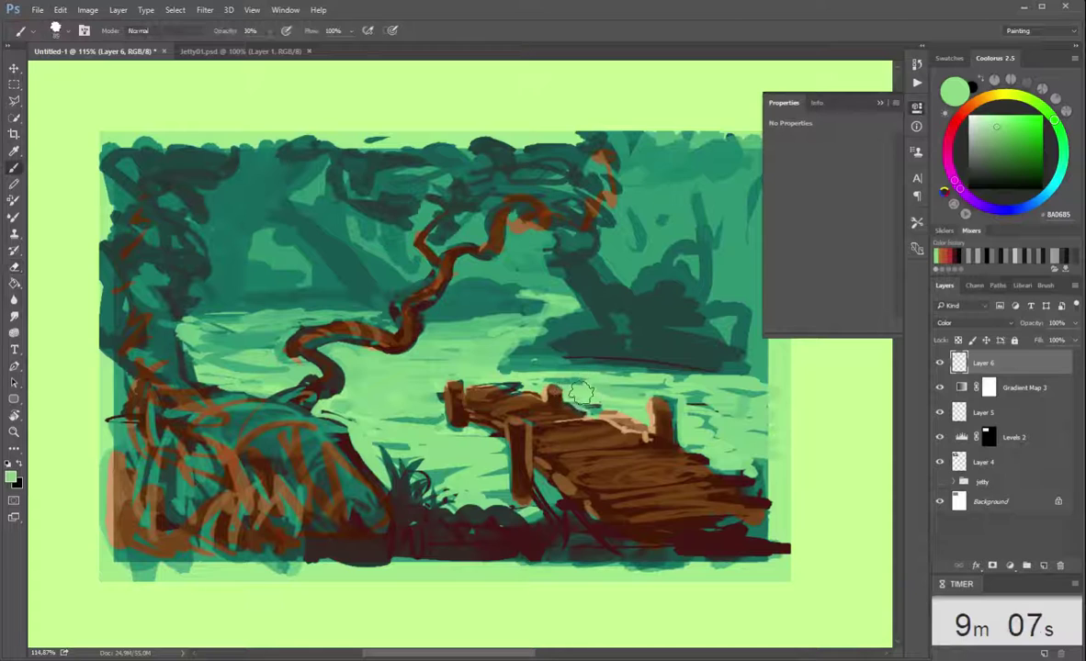
{"action": "key", "text": "b"}
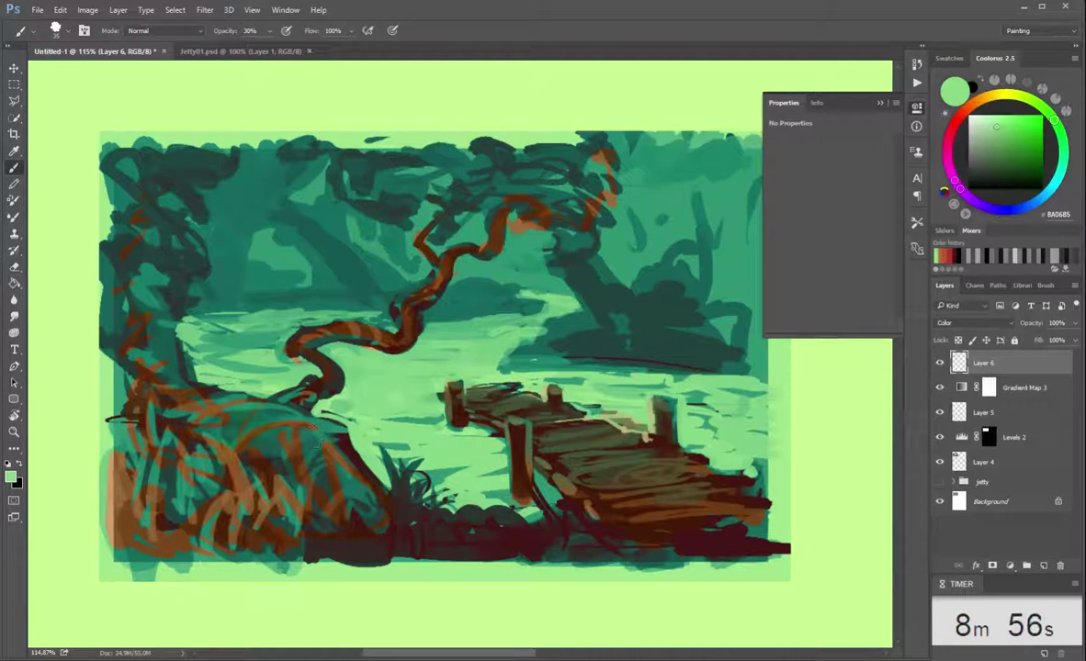
{"action": "left_click", "coordinate": [648, 445], "text": "alt"}
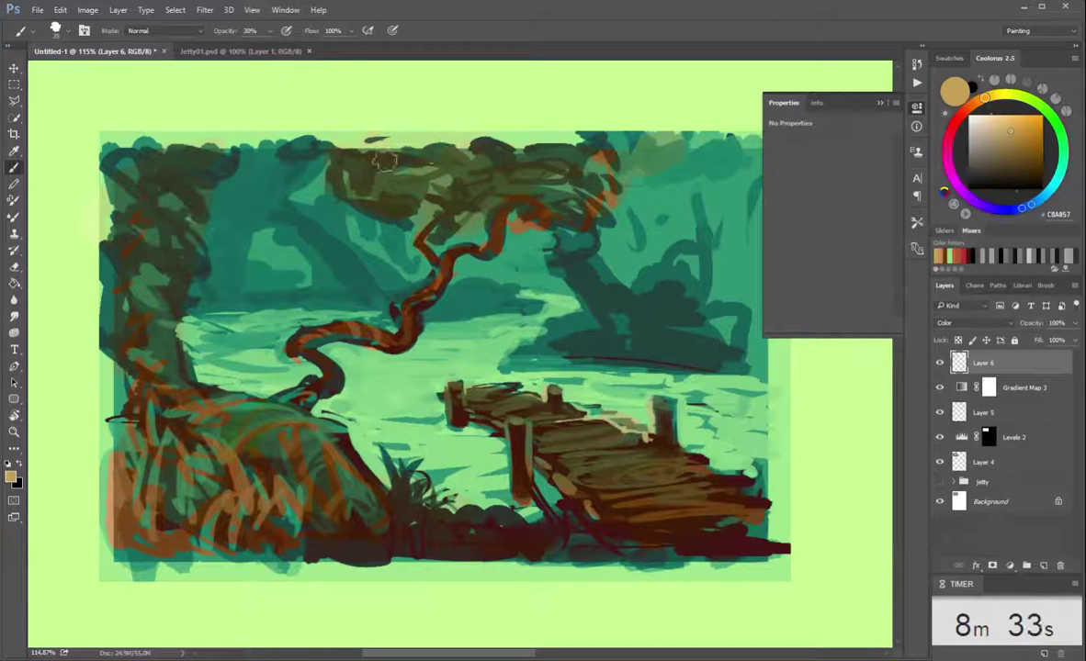
{"action": "left_click", "coordinate": [1009, 96]}
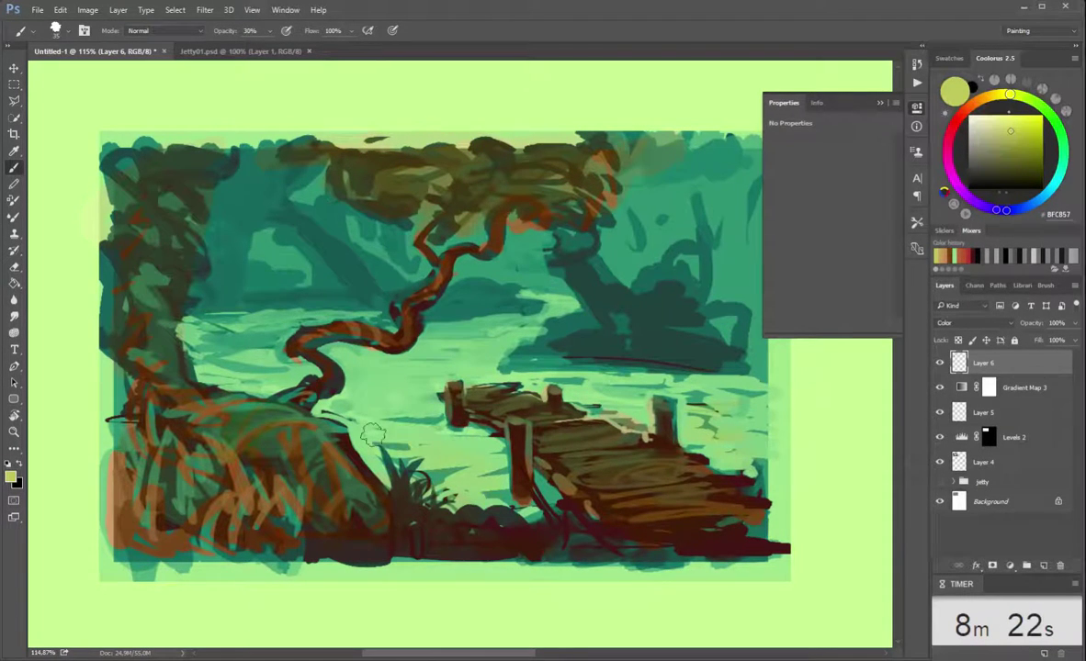
{"action": "left_click", "coordinate": [1057, 179]}
{"action": "left_click", "coordinate": [362, 336], "text": "alt"}
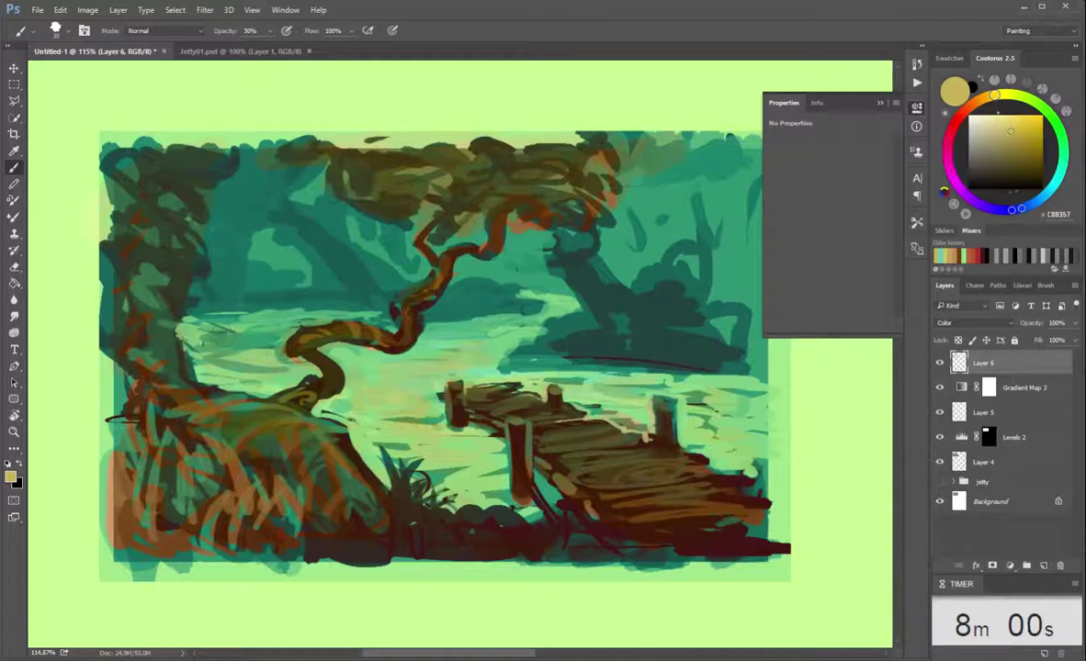
Glaze grey-cyan and green tints over foliage and water, then add a 70%-opacity detail layer.
{"action": "left_click", "coordinate": [220, 312], "text": "alt"}
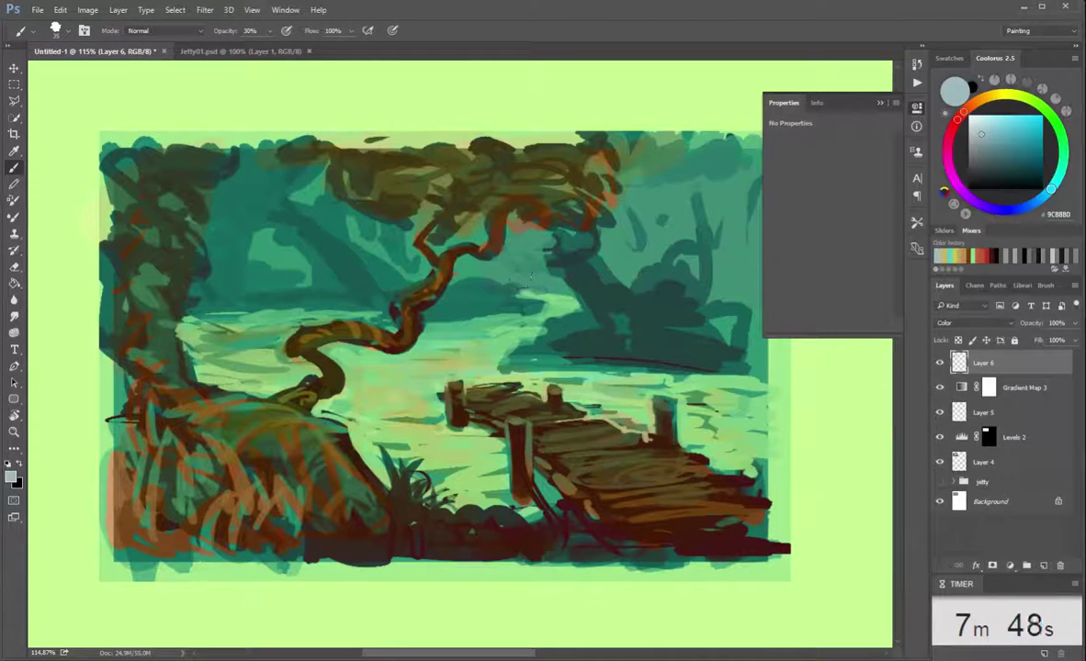
{"action": "left_click", "coordinate": [512, 282], "text": "alt"}
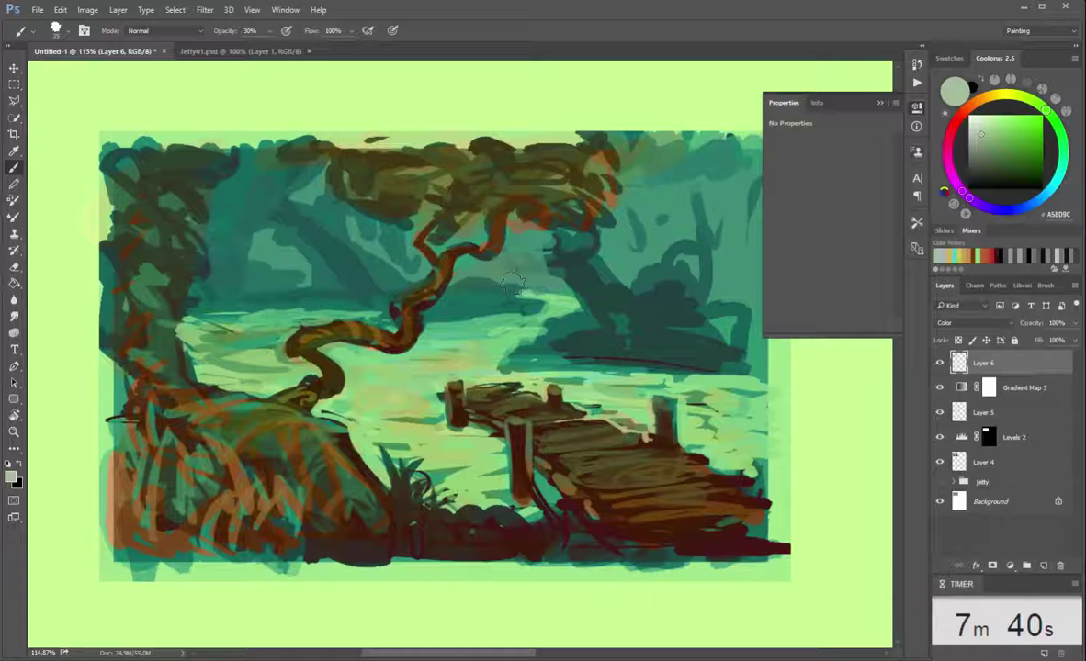
{"action": "left_click", "coordinate": [1022, 121]}
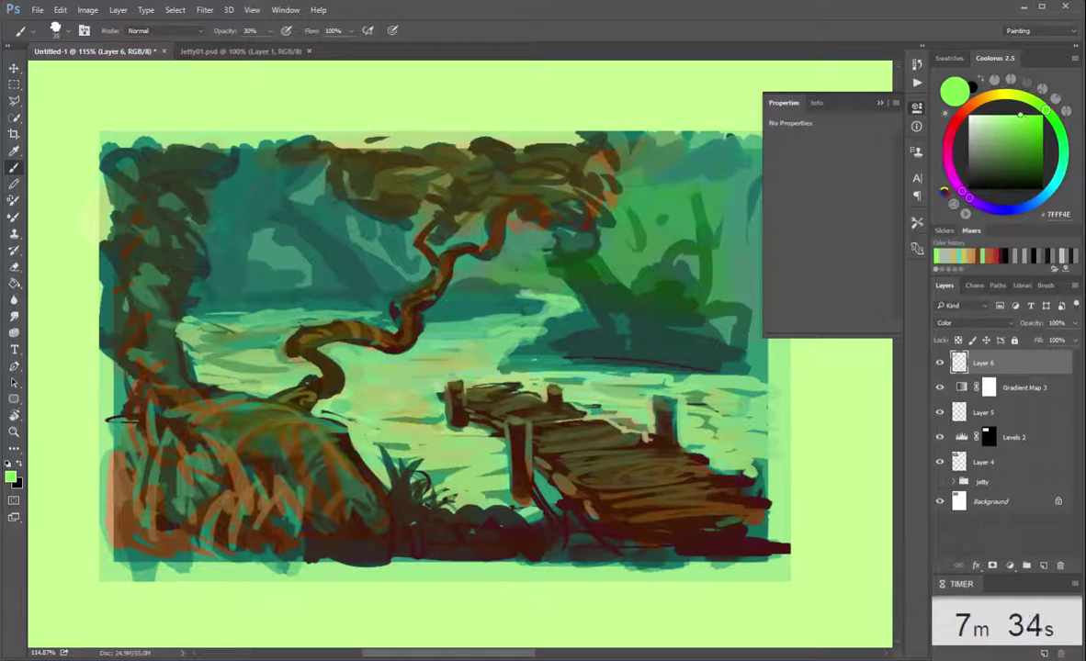
{"action": "left_click", "coordinate": [494, 469], "text": "alt"}
{"action": "left_click", "coordinate": [647, 341], "text": "alt"}
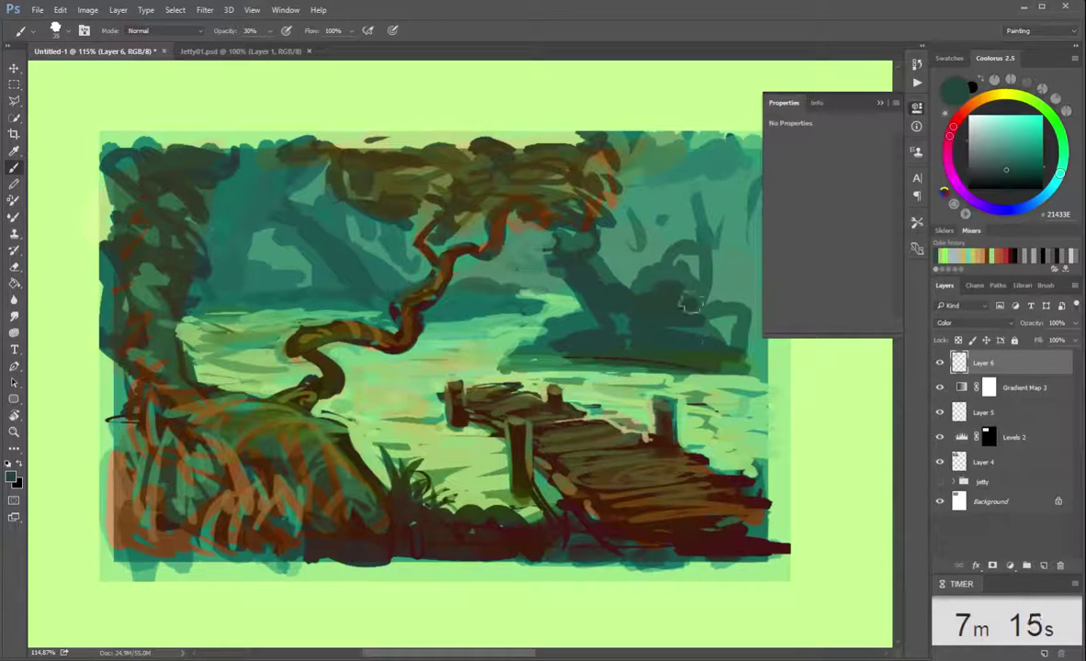
{"action": "key", "text": "7"}
{"action": "key", "text": "ctrl+shift+alt+n"}
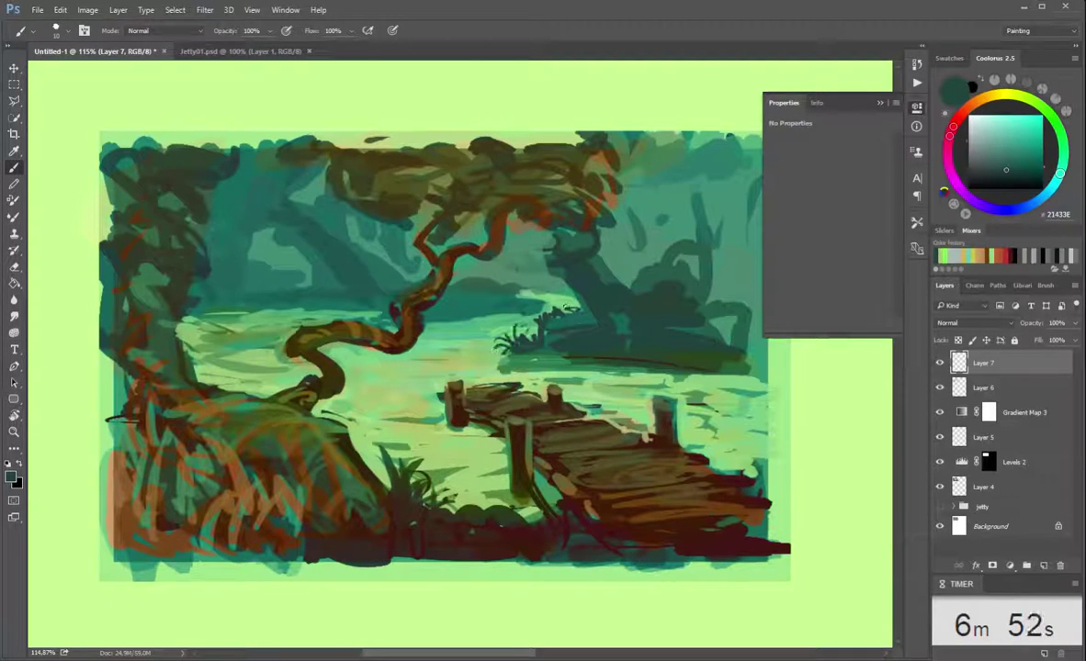
Shade the right-hand trees and bank with dark teal and sampled light and dark greens.
{"action": "left_click_drag", "start_coordinate": [581, 286], "coordinate": [680, 276]}
{"action": "left_click_drag", "start_coordinate": [611, 239], "coordinate": [696, 286]}
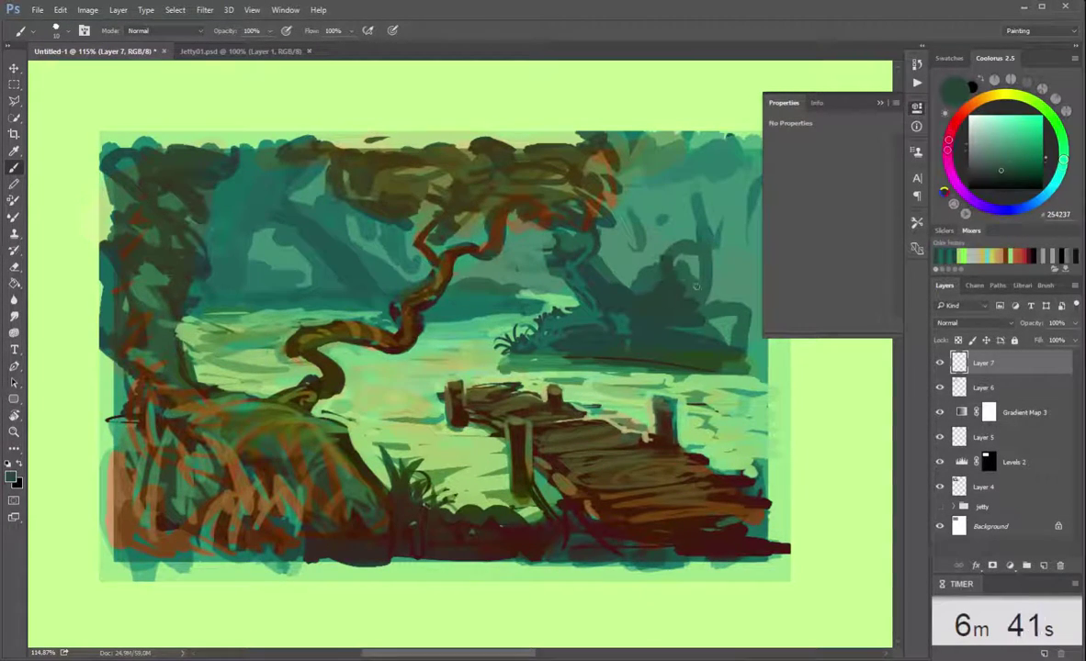
{"action": "left_click", "coordinate": [643, 359], "text": "alt"}
{"action": "left_click_drag", "start_coordinate": [582, 296], "coordinate": [693, 358]}
{"action": "left_click", "coordinate": [665, 308], "text": "alt"}
{"action": "mouse_move", "coordinate": [650, 296]}
{"action": "left_mouse_down"}
{"action": "mouse_move", "coordinate": [680, 320]}
{"action": "mouse_move", "coordinate": [694, 283]}
{"action": "left_mouse_up"}
{"action": "left_click", "coordinate": [671, 321], "text": "alt"}
{"action": "left_click", "coordinate": [702, 286], "text": "alt"}
{"action": "mouse_move", "coordinate": [630, 241]}
{"action": "left_mouse_down"}
{"action": "mouse_move", "coordinate": [658, 287]}
{"action": "mouse_move", "coordinate": [680, 220]}
{"action": "left_mouse_up"}
{"action": "left_click", "coordinate": [673, 258], "text": "alt"}
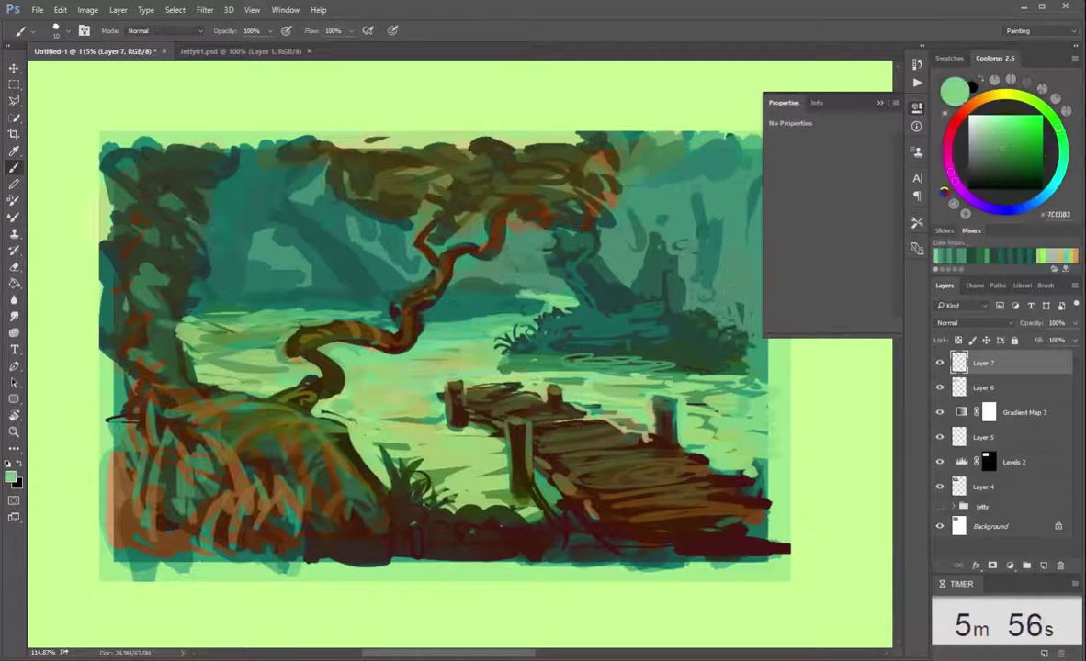
{"action": "left_click_drag", "start_coordinate": [689, 294], "coordinate": [749, 326]}
Paint medium green along the water line and far bank, plus light ripples on the water.
{"action": "left_click", "coordinate": [761, 372], "text": "alt"}
{"action": "mouse_move", "coordinate": [660, 374]}
{"action": "left_mouse_down"}
{"action": "mouse_move", "coordinate": [562, 349]}
{"action": "mouse_move", "coordinate": [478, 348]}
{"action": "left_mouse_up"}
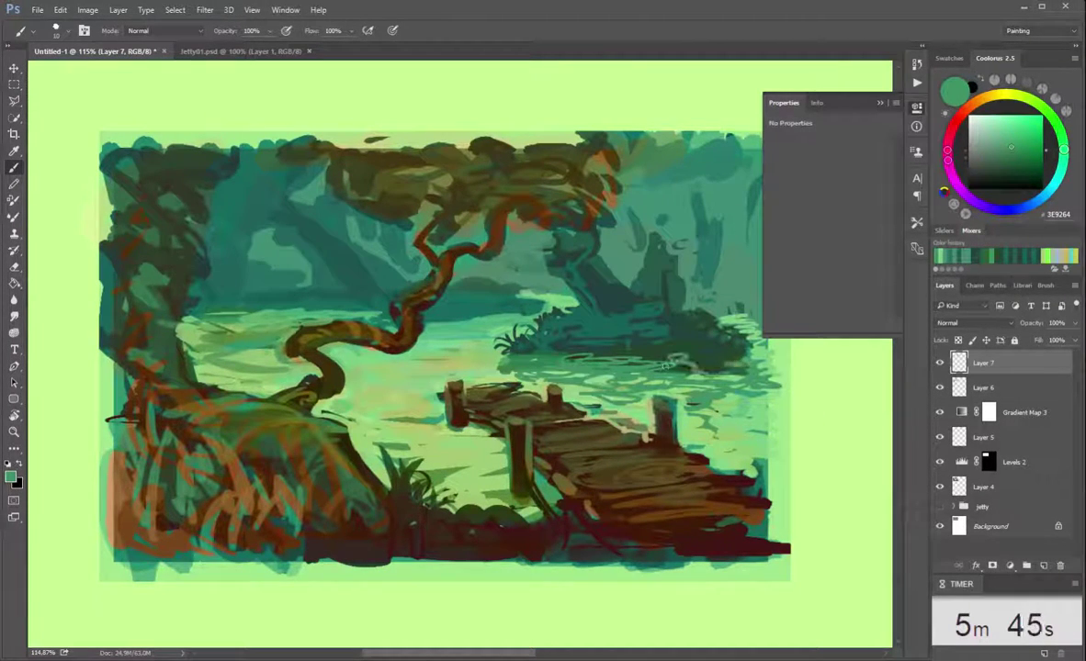
{"action": "left_click_drag", "start_coordinate": [694, 335], "coordinate": [395, 317]}
{"action": "left_click_drag", "start_coordinate": [493, 331], "coordinate": [432, 350]}
{"action": "mouse_move", "coordinate": [455, 307]}
{"action": "left_mouse_down"}
{"action": "mouse_move", "coordinate": [360, 336]}
{"action": "mouse_move", "coordinate": [340, 354]}
{"action": "left_mouse_up"}
Add dark olive strokes near the left shore and highlight its grass in light green.
{"action": "left_click", "coordinate": [417, 444], "text": "alt"}
{"action": "left_click_drag", "start_coordinate": [350, 418], "coordinate": [431, 397]}
{"action": "left_click_drag", "start_coordinate": [386, 358], "coordinate": [298, 395]}
{"action": "left_click", "coordinate": [347, 427], "text": "alt"}
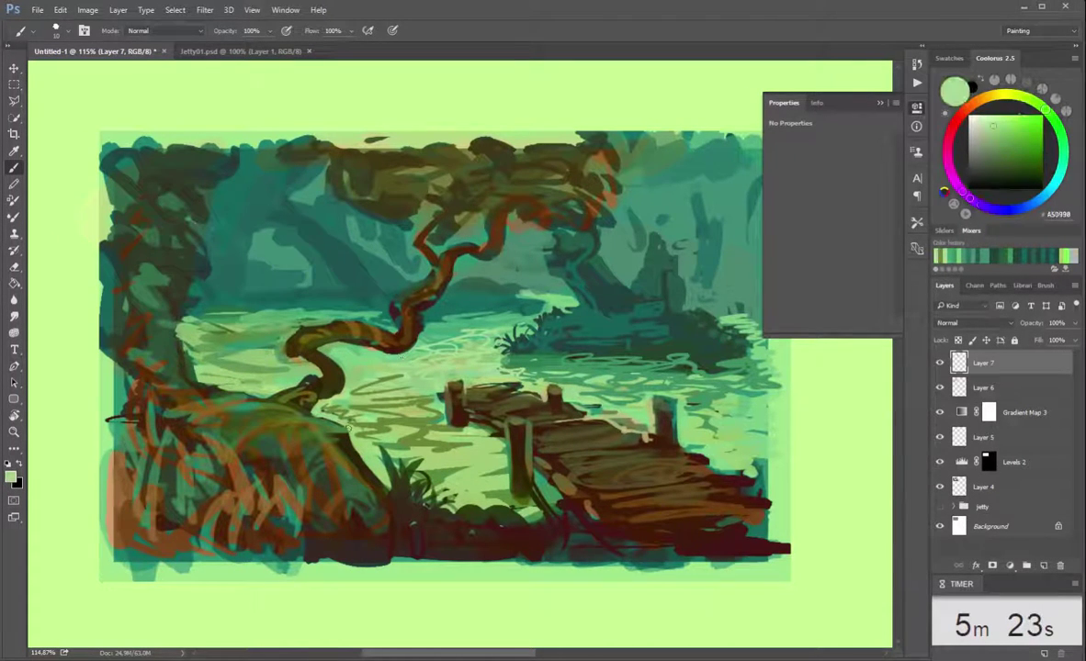
{"action": "left_click_drag", "start_coordinate": [281, 444], "coordinate": [330, 419]}
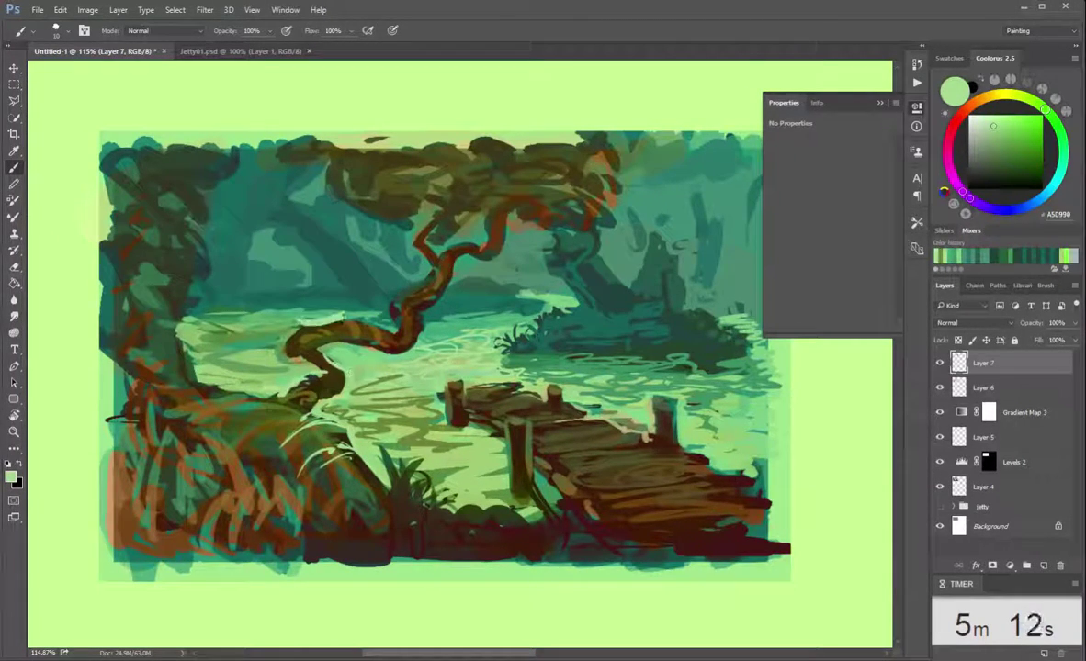
Paint very pale green highlights across the treetop and canopy, and rim the far rocks.
{"action": "left_click", "coordinate": [625, 121], "text": "alt"}
{"action": "left_click_drag", "start_coordinate": [632, 138], "coordinate": [588, 183]}
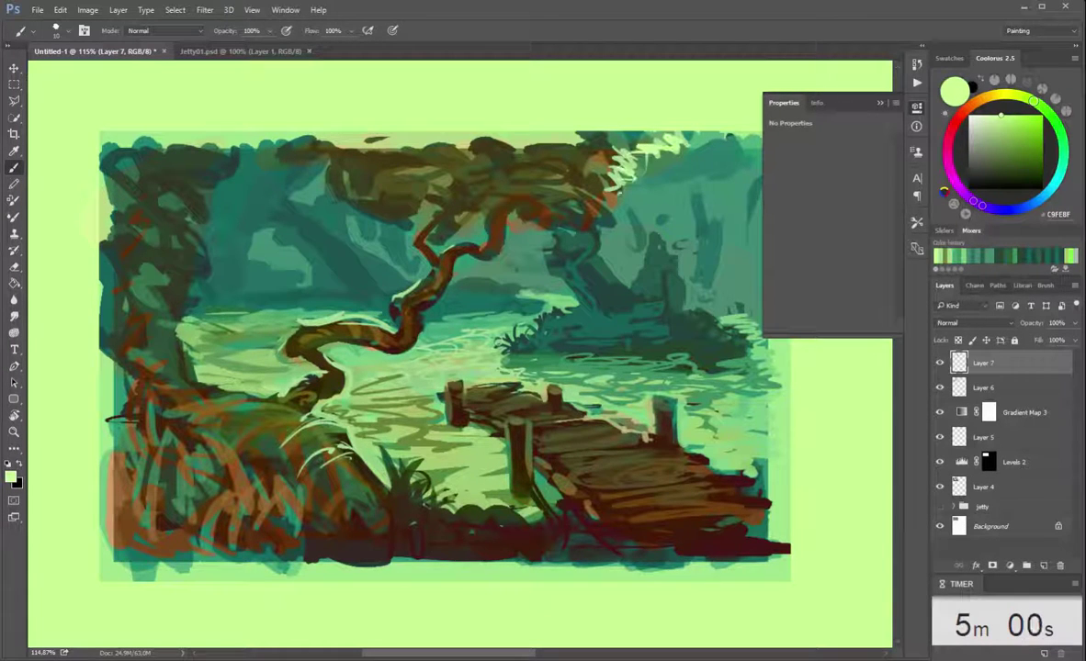
{"action": "left_click_drag", "start_coordinate": [285, 145], "coordinate": [333, 178]}
{"action": "left_click_drag", "start_coordinate": [427, 158], "coordinate": [397, 190]}
{"action": "left_click_drag", "start_coordinate": [470, 175], "coordinate": [442, 204]}
{"action": "left_click_drag", "start_coordinate": [483, 146], "coordinate": [513, 133]}
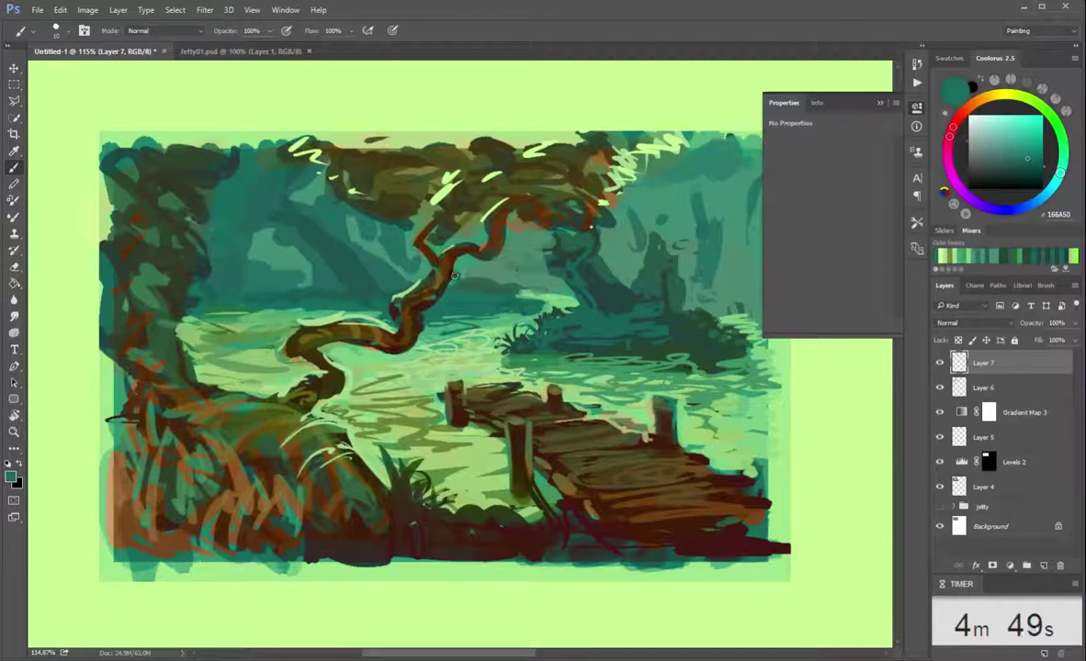
{"action": "left_click", "coordinate": [548, 294], "text": "alt"}
{"action": "left_click", "coordinate": [268, 383], "text": "alt"}
{"action": "mouse_move", "coordinate": [569, 274]}
{"action": "left_mouse_down"}
{"action": "mouse_move", "coordinate": [595, 252]}
{"action": "mouse_move", "coordinate": [561, 249]}
{"action": "left_mouse_up"}
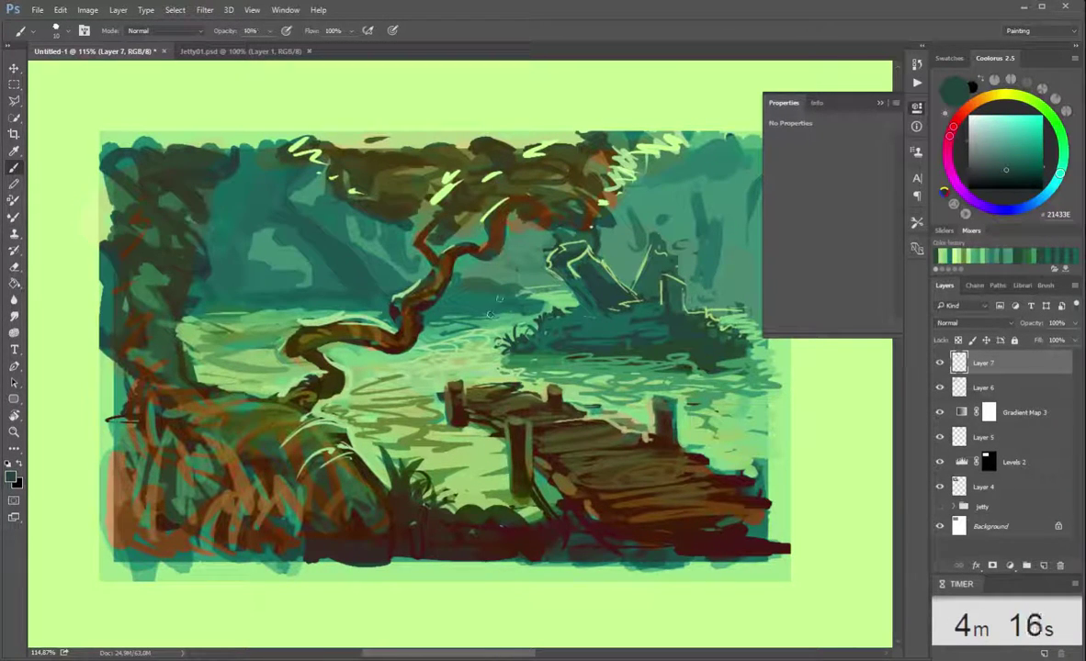
Paint lighter green ripples and teal strokes on the water below the trunk.
{"action": "left_click", "coordinate": [489, 292], "text": "alt"}
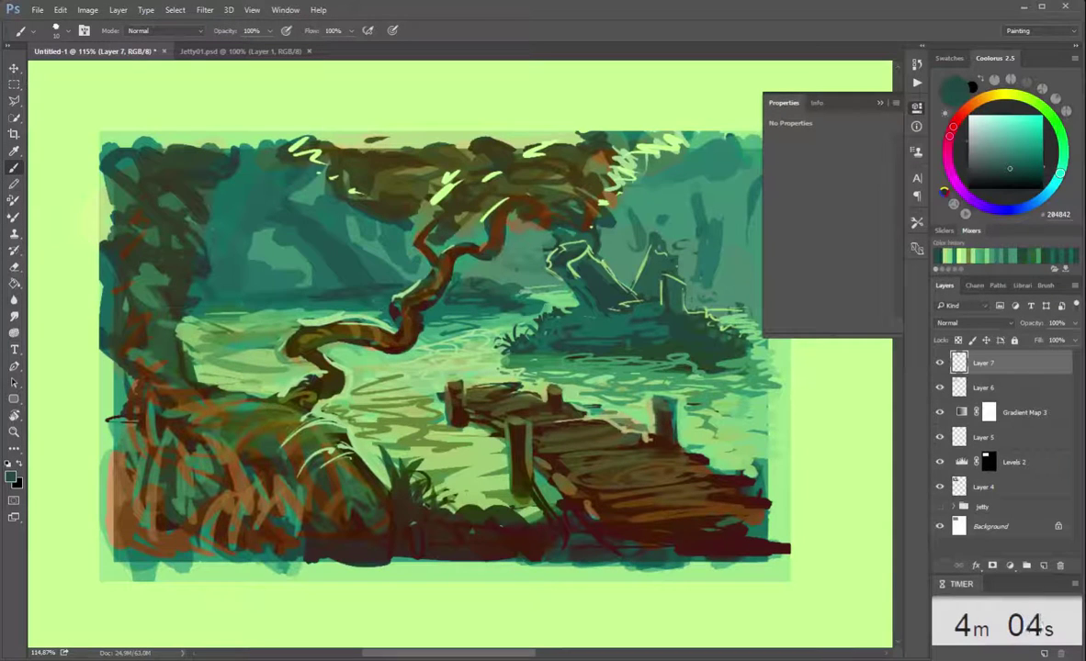
{"action": "left_click", "coordinate": [354, 285], "text": "alt"}
{"action": "left_click_drag", "start_coordinate": [354, 285], "coordinate": [197, 283]}
{"action": "mouse_move", "coordinate": [280, 272]}
{"action": "left_mouse_down"}
{"action": "mouse_move", "coordinate": [227, 274]}
{"action": "mouse_move", "coordinate": [398, 273]}
{"action": "left_mouse_up"}
{"action": "left_click", "coordinate": [344, 279], "text": "alt"}
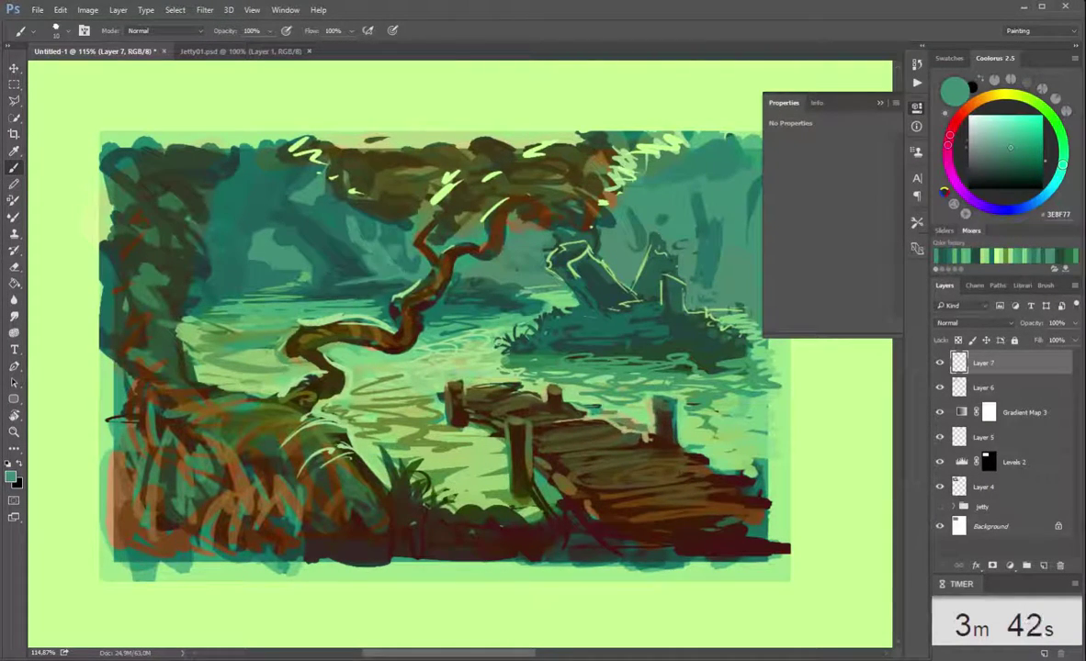
{"action": "left_click_drag", "start_coordinate": [464, 299], "coordinate": [393, 312]}
Paint dark brown vines looping below the trunk and hanging across the top and left.
{"action": "left_click", "coordinate": [396, 313], "text": "alt"}
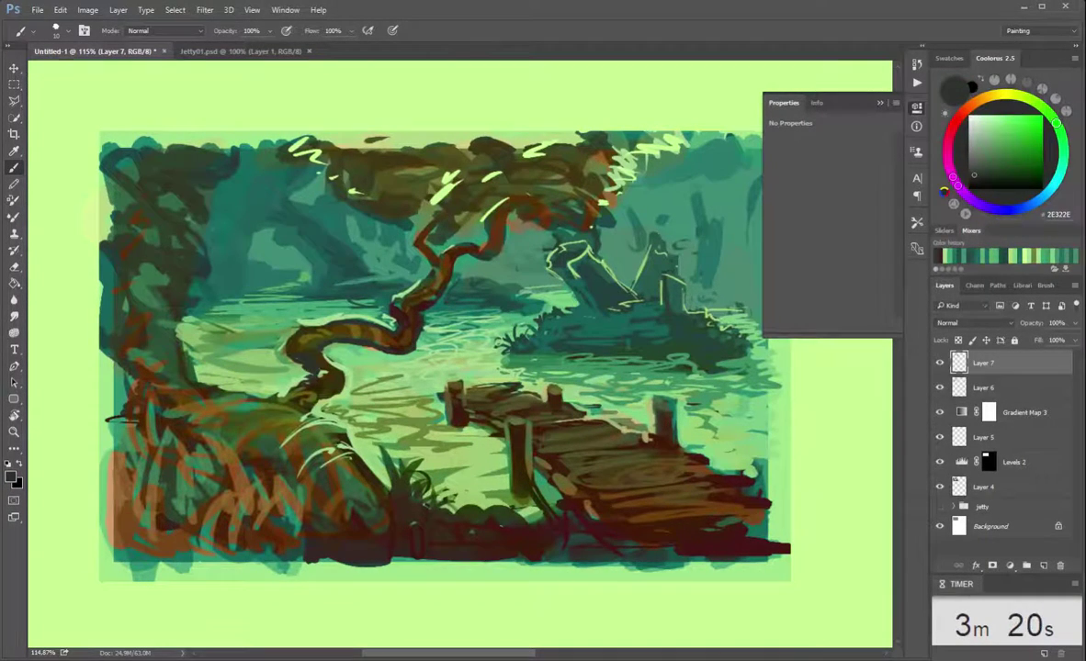
{"action": "left_click", "coordinate": [395, 354], "text": "alt"}
{"action": "left_click_drag", "start_coordinate": [391, 357], "coordinate": [401, 360]}
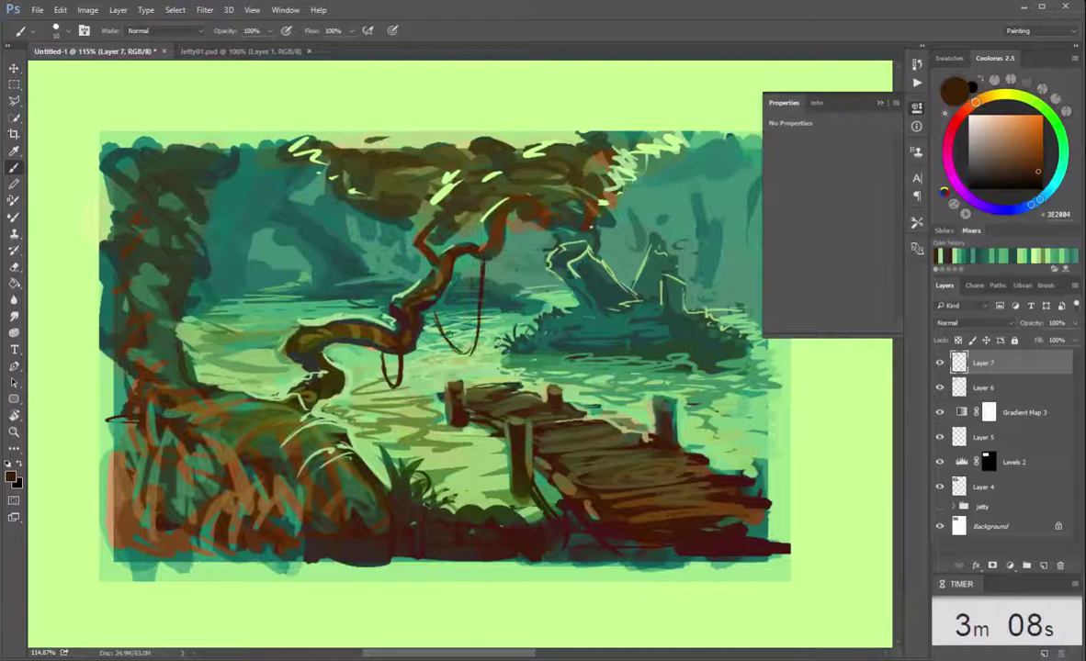
{"action": "left_click_drag", "start_coordinate": [271, 134], "coordinate": [165, 230]}
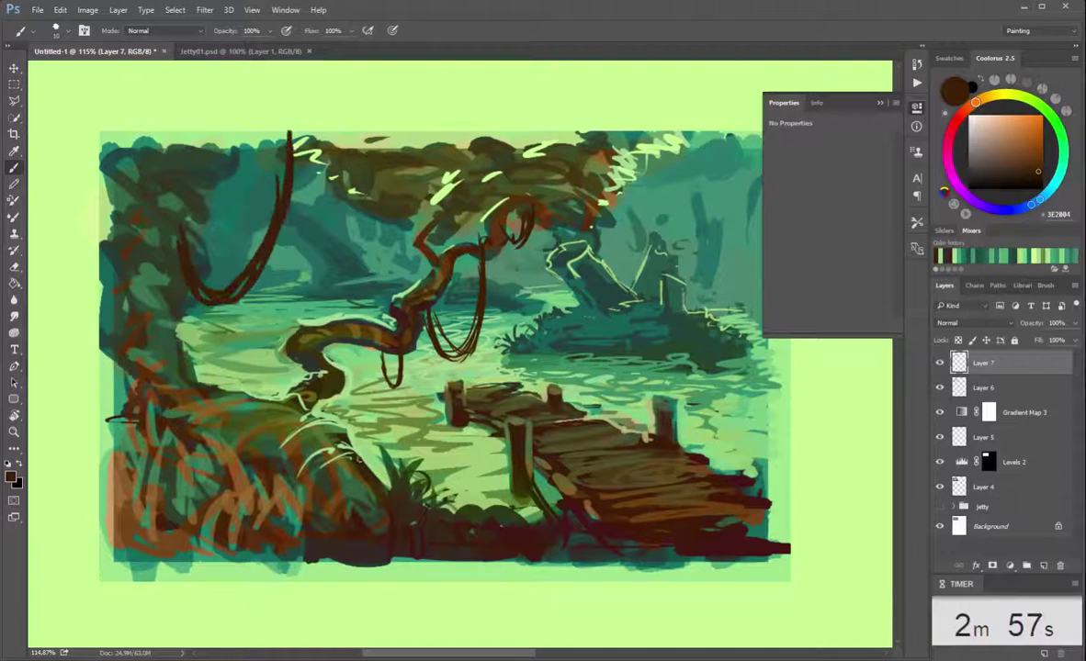
{"action": "left_click", "coordinate": [276, 147], "text": "alt"}
{"action": "mouse_move", "coordinate": [289, 129]}
{"action": "left_mouse_down"}
{"action": "mouse_move", "coordinate": [170, 229]}
{"action": "mouse_move", "coordinate": [579, 138]}
{"action": "left_mouse_up"}
Darken the left trunk and the grass beside it with dark brown strokes.
{"action": "left_click_drag", "start_coordinate": [152, 138], "coordinate": [115, 293]}
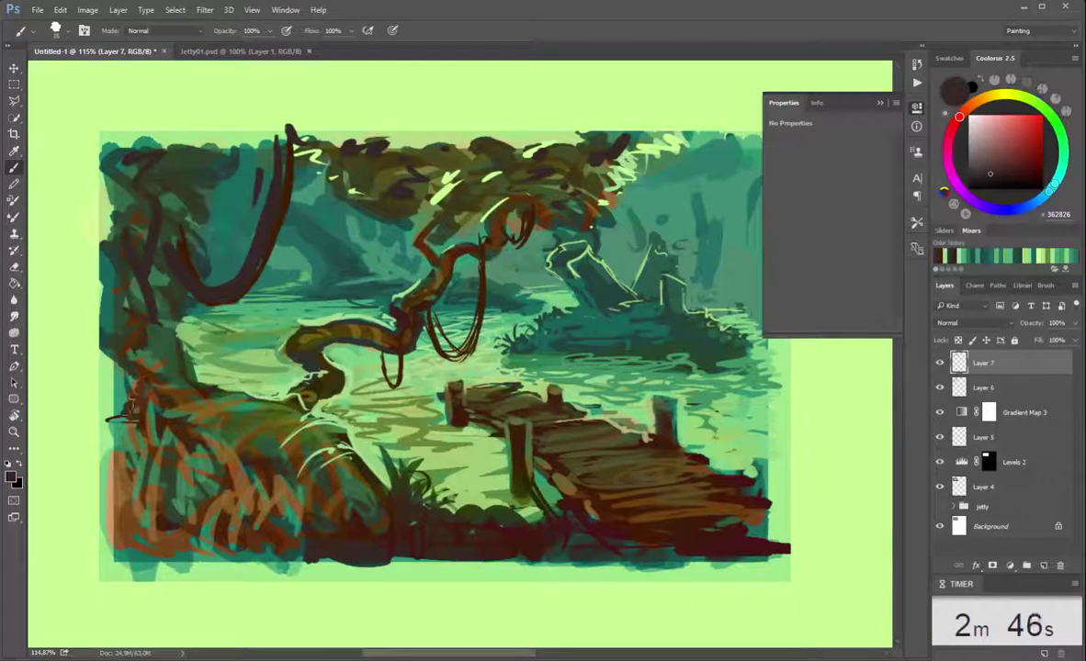
{"action": "left_click_drag", "start_coordinate": [156, 483], "coordinate": [285, 395]}
{"action": "left_click_drag", "start_coordinate": [92, 533], "coordinate": [147, 427]}
{"action": "left_click_drag", "start_coordinate": [258, 423], "coordinate": [285, 491]}
{"action": "left_click", "coordinate": [317, 512], "text": "alt"}
Flip the canvas horizontally and darken the jetty planks with dark olive strokes.
{"action": "key", "text": "h"}
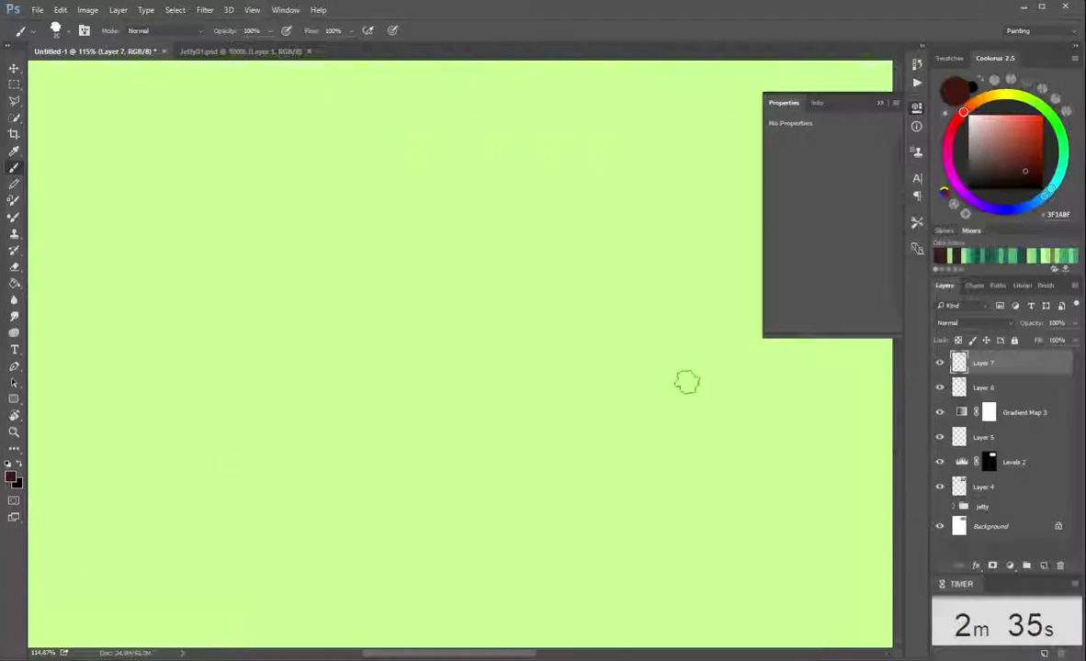
{"action": "left_click", "coordinate": [404, 277], "text": "alt"}
{"action": "left_click_drag", "start_coordinate": [353, 294], "coordinate": [281, 318]}
{"action": "left_click", "coordinate": [299, 392], "text": "alt"}
{"action": "left_click_drag", "start_coordinate": [361, 338], "coordinate": [307, 395]}
{"action": "left_click_drag", "start_coordinate": [291, 392], "coordinate": [263, 421]}
Paint orange-brown grass lower right, then glaze translucent brown over the foreground at 10% opacity.
{"action": "left_click_drag", "start_coordinate": [531, 393], "coordinate": [503, 455]}
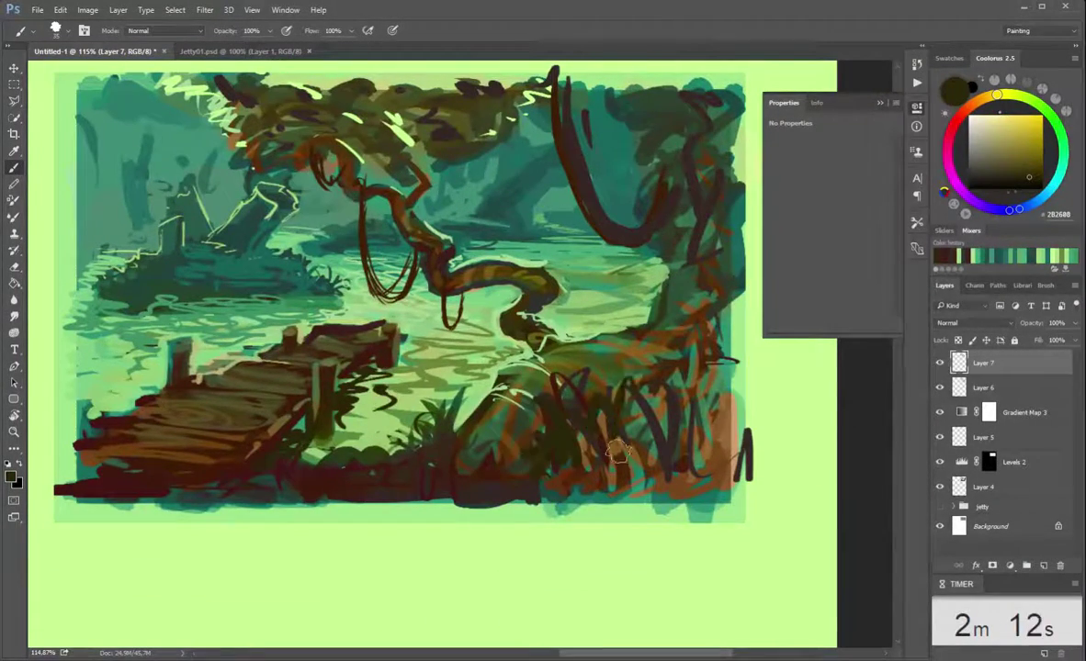
{"action": "left_click_drag", "start_coordinate": [552, 367], "coordinate": [588, 441]}
{"action": "left_click_drag", "start_coordinate": [606, 395], "coordinate": [668, 423]}
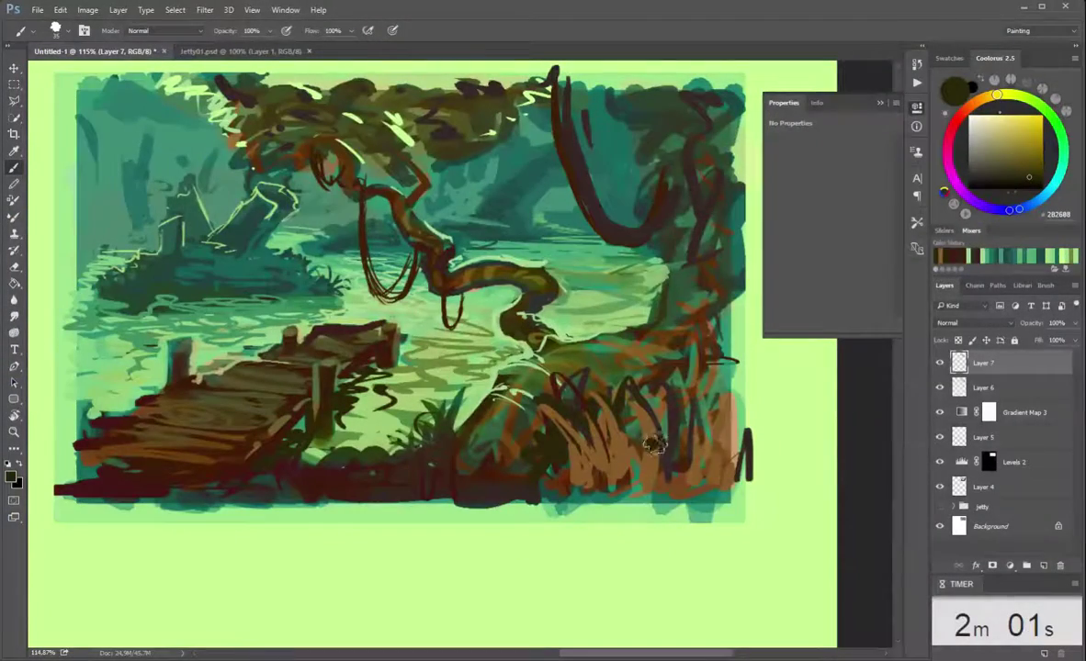
{"action": "key", "text": "1"}
{"action": "left_click_drag", "start_coordinate": [634, 331], "coordinate": [552, 459]}
{"action": "left_click_drag", "start_coordinate": [680, 211], "coordinate": [661, 459]}
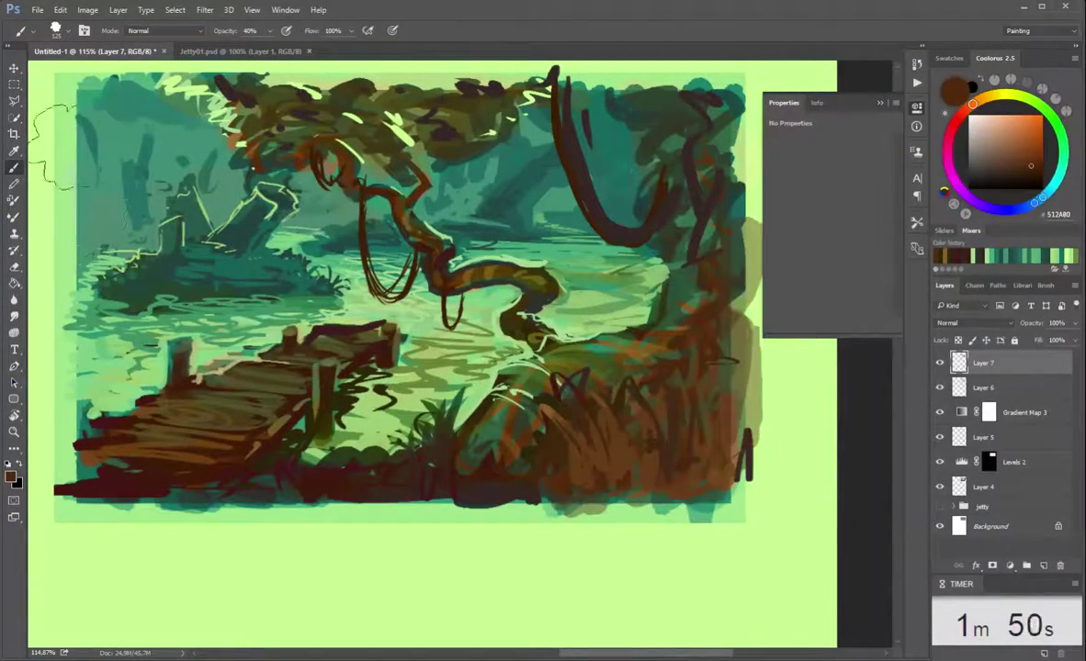
Paint muted teal over the dark upper-right foliage around the vine.
{"action": "left_click", "coordinate": [47, 108], "text": "alt"}
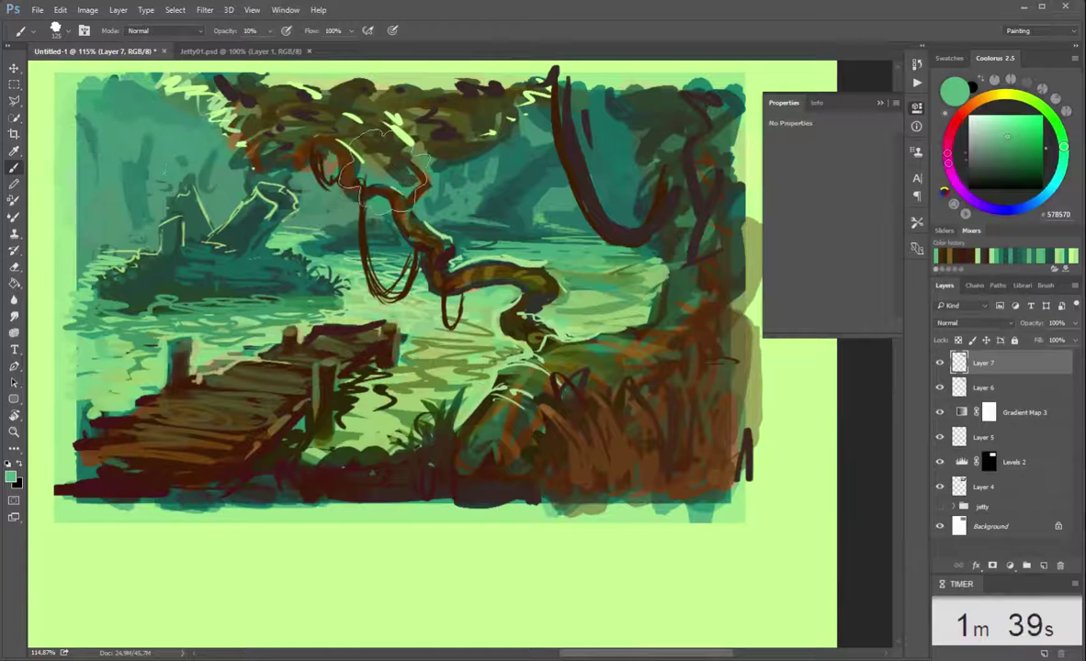
{"action": "left_click_drag", "start_coordinate": [532, 101], "coordinate": [606, 170]}
{"action": "left_click_drag", "start_coordinate": [624, 92], "coordinate": [689, 128]}
{"action": "left_click", "coordinate": [158, 278], "text": "alt"}
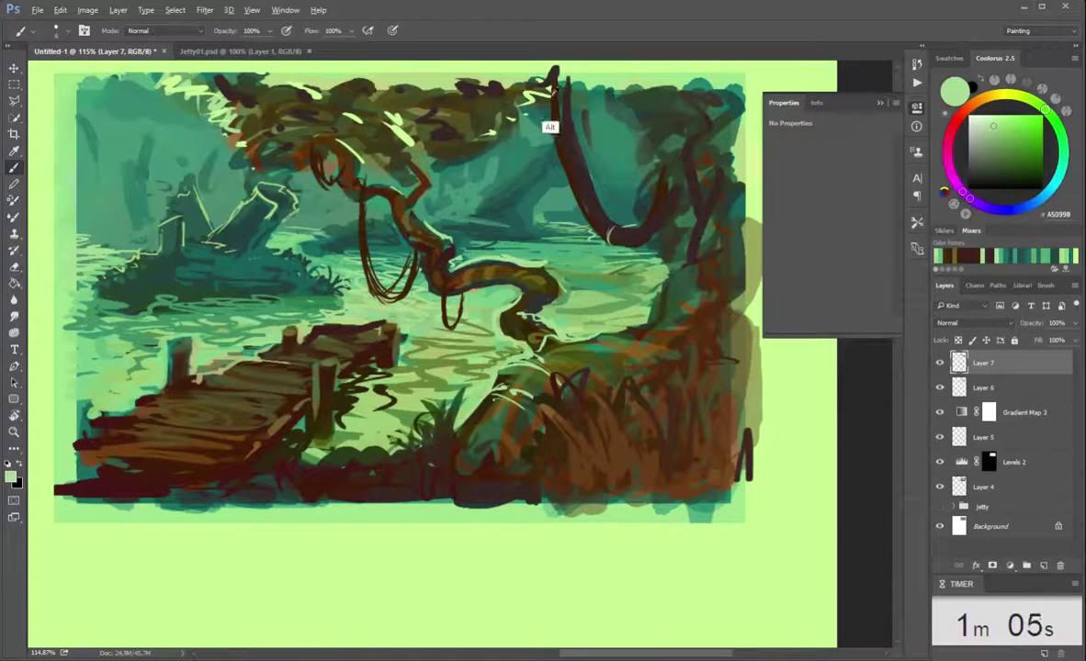
Wrap dark olive bands around the big hanging vine and add more detail to it.
{"action": "left_click", "coordinate": [549, 127], "text": "alt"}
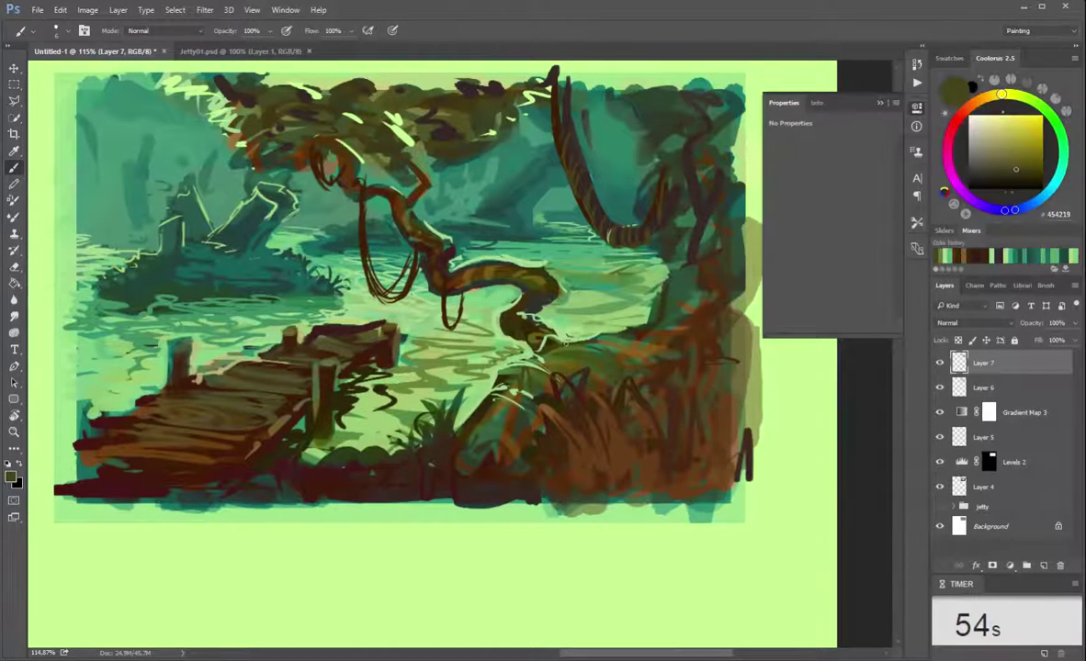
{"action": "left_click_drag", "start_coordinate": [613, 292], "coordinate": [584, 322]}
{"action": "left_click", "coordinate": [666, 267], "text": "alt"}
{"action": "left_click_drag", "start_coordinate": [621, 126], "coordinate": [636, 210]}
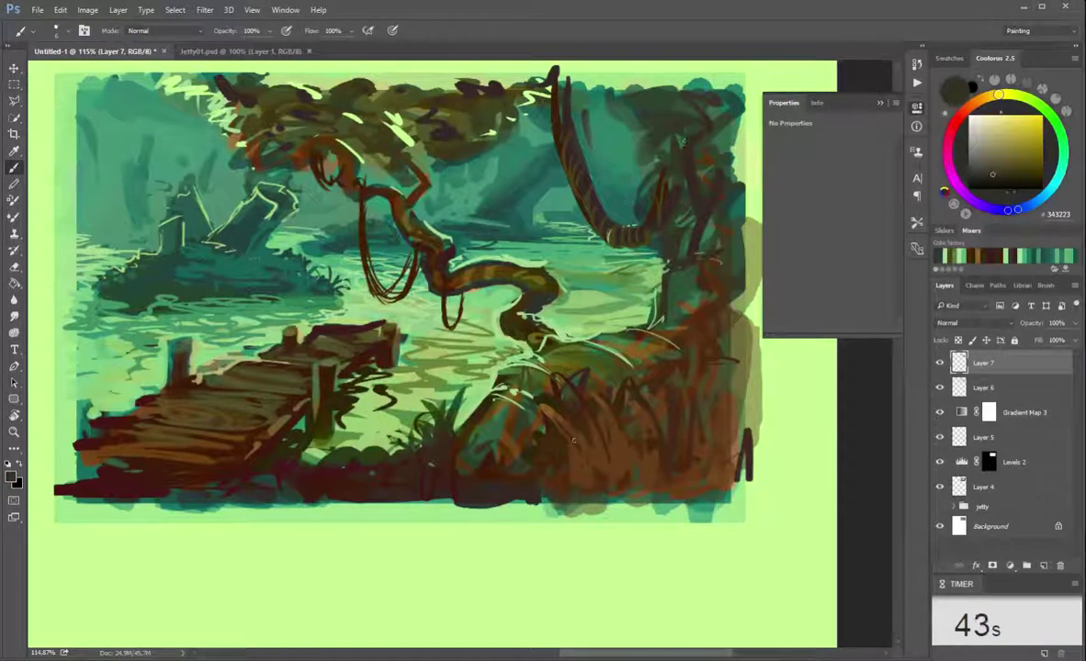
Add near-black brown grass blades across the lower-right and lower-middle foreground.
{"action": "left_click_drag", "start_coordinate": [500, 423], "coordinate": [495, 464]}
{"action": "left_click", "coordinate": [583, 395], "text": "alt"}
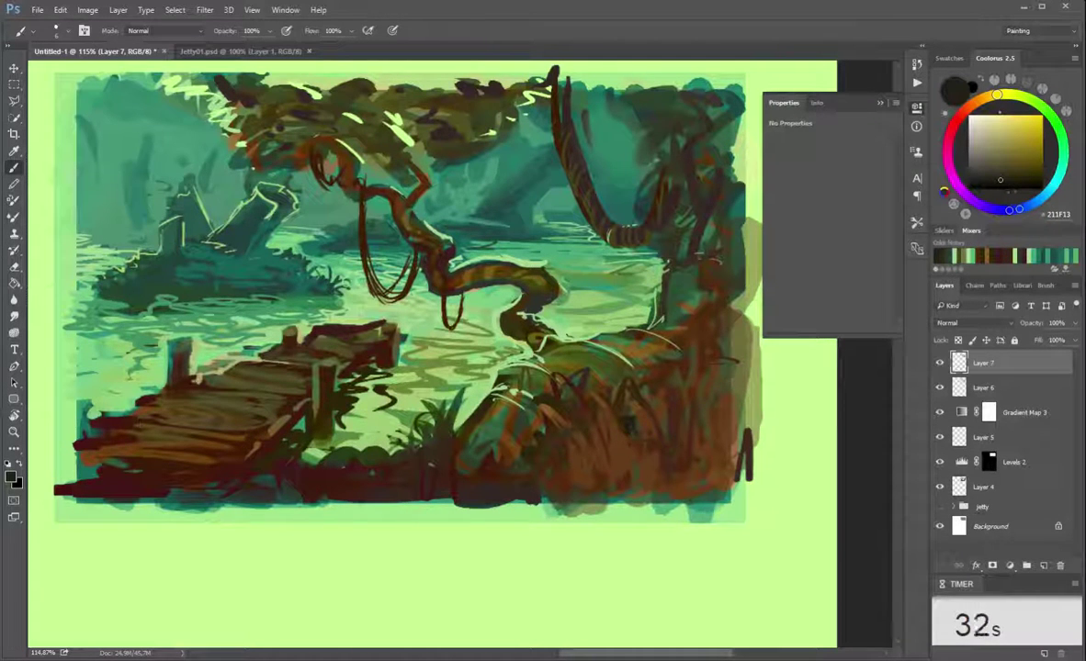
{"action": "left_click_drag", "start_coordinate": [606, 386], "coordinate": [628, 354]}
{"action": "mouse_move", "coordinate": [551, 388]}
{"action": "left_mouse_down"}
{"action": "mouse_move", "coordinate": [540, 418]}
{"action": "mouse_move", "coordinate": [501, 449]}
{"action": "left_mouse_up"}
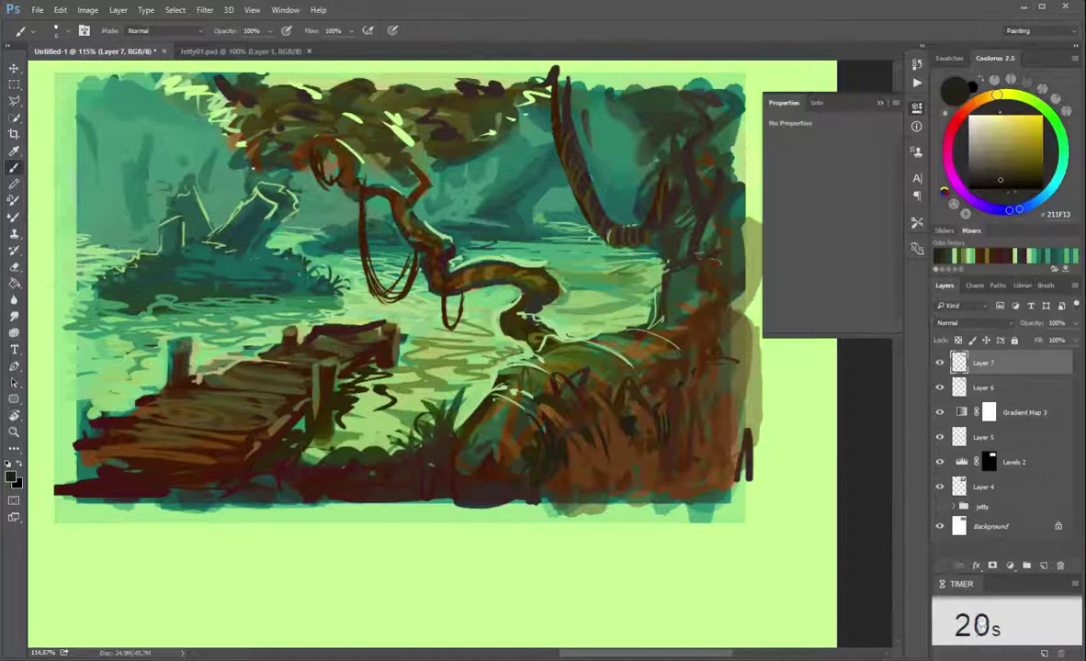
{"action": "left_click_drag", "start_coordinate": [447, 373], "coordinate": [413, 415]}
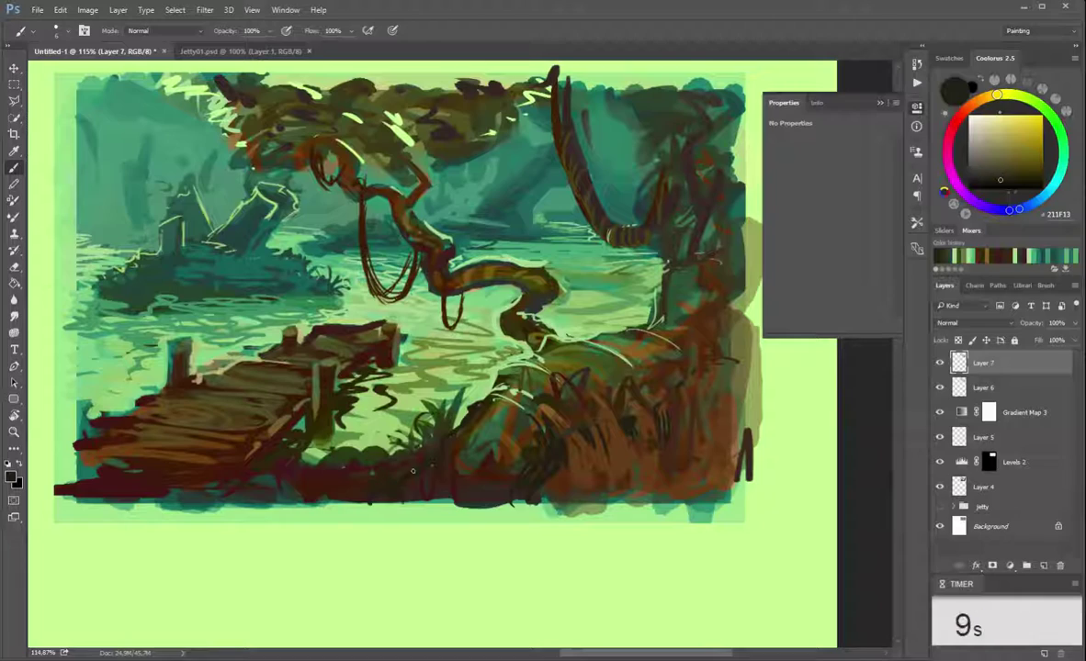